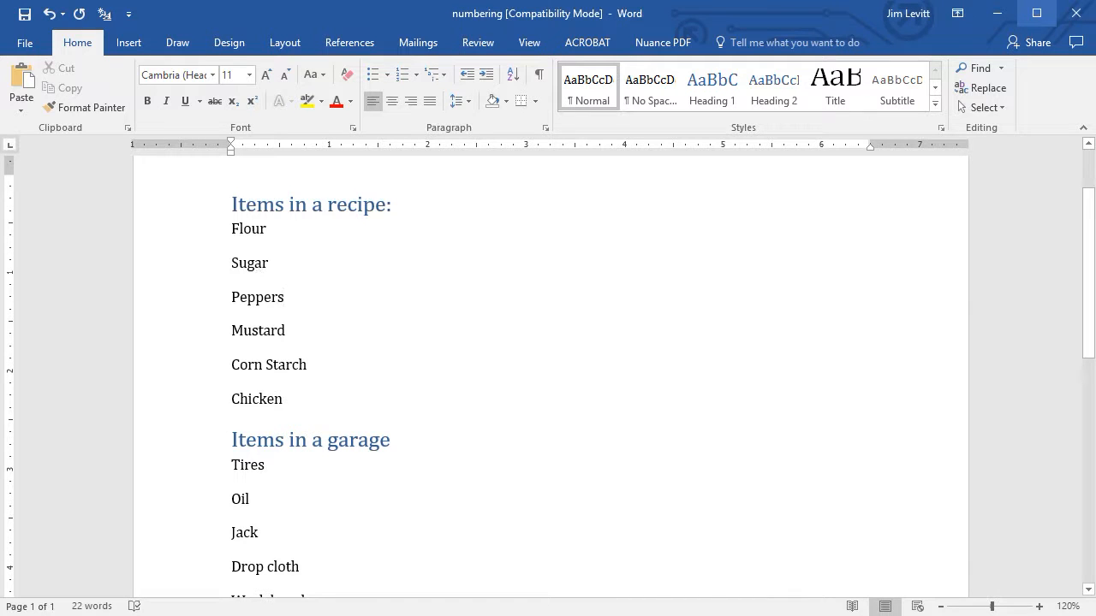
Make Flour under the recipe heading a bulleted item and check which style it uses in the style gallery.
{"action": "left_click", "coordinate": [263, 264]}
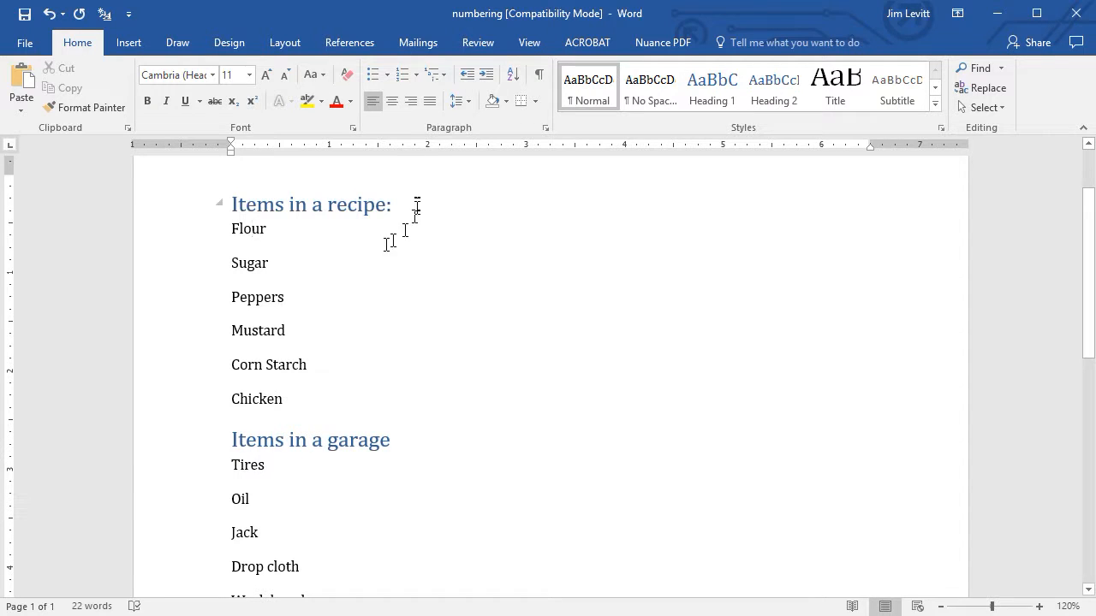
{"action": "left_click", "coordinate": [373, 75]}
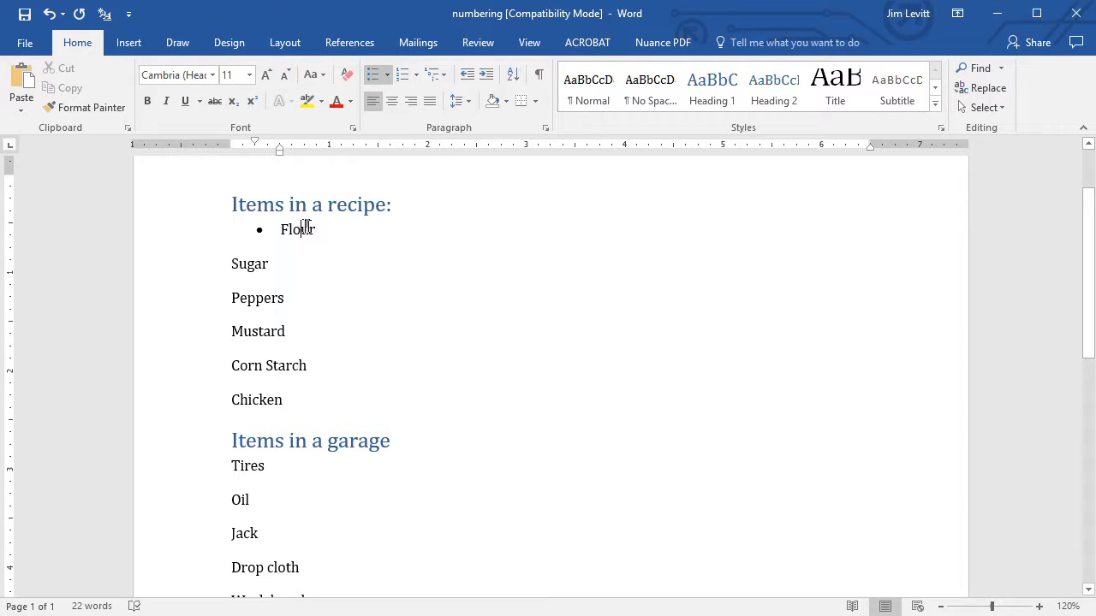
{"action": "left_click", "coordinate": [583, 90]}
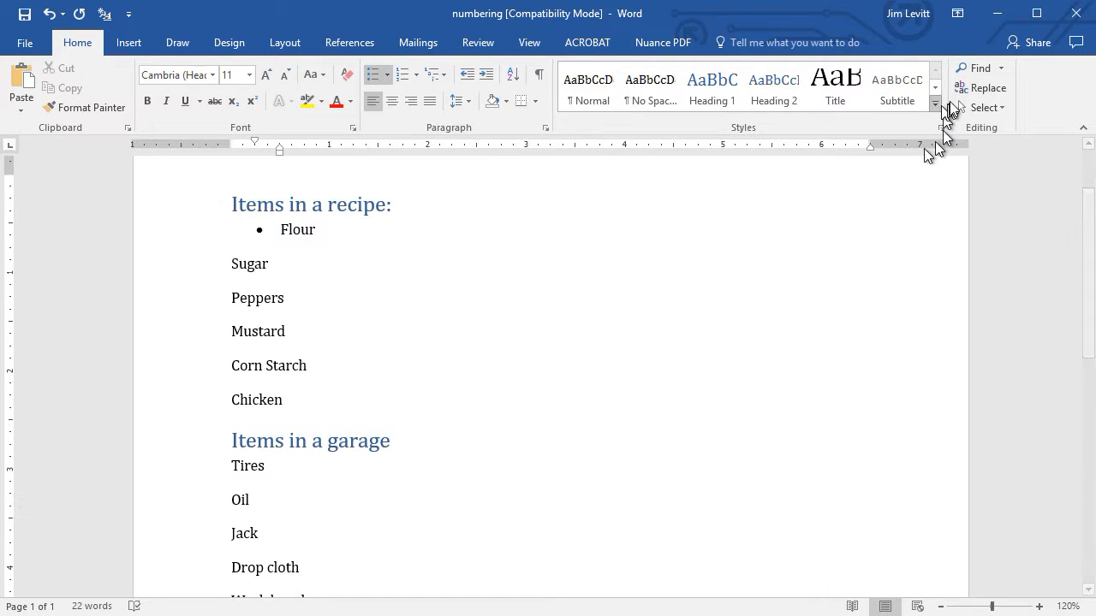
{"action": "left_click", "coordinate": [938, 105]}
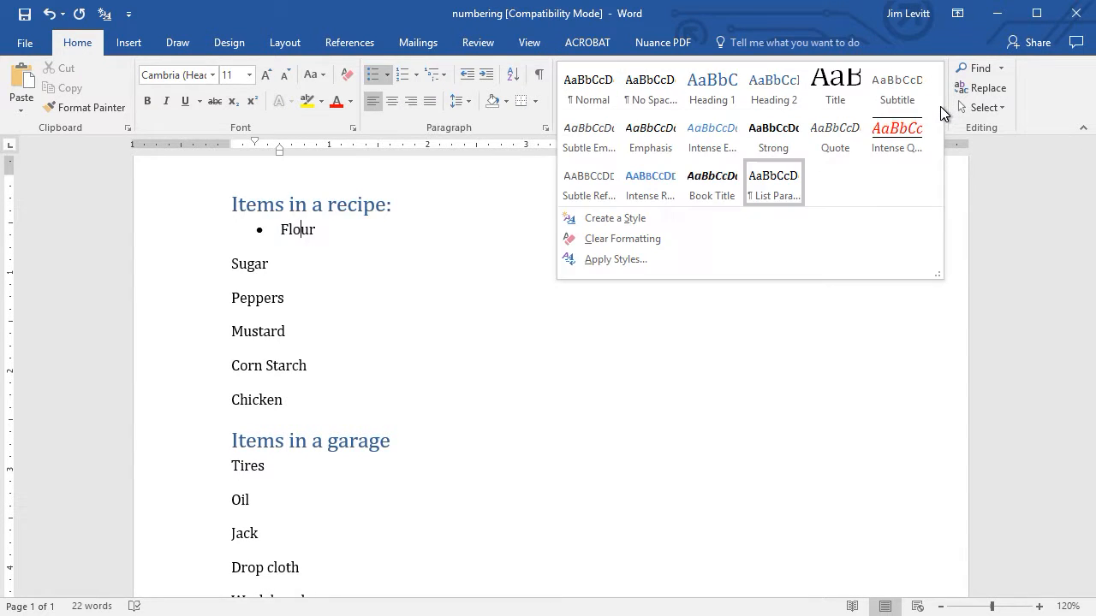
{"action": "left_click", "coordinate": [775, 179]}
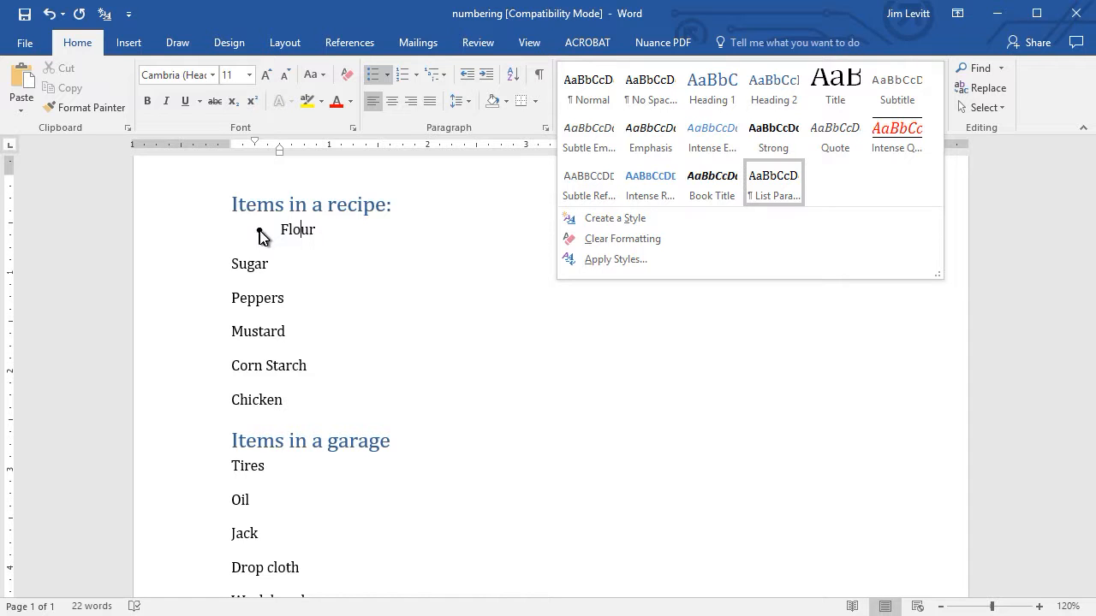
{"action": "left_click", "coordinate": [404, 227]}
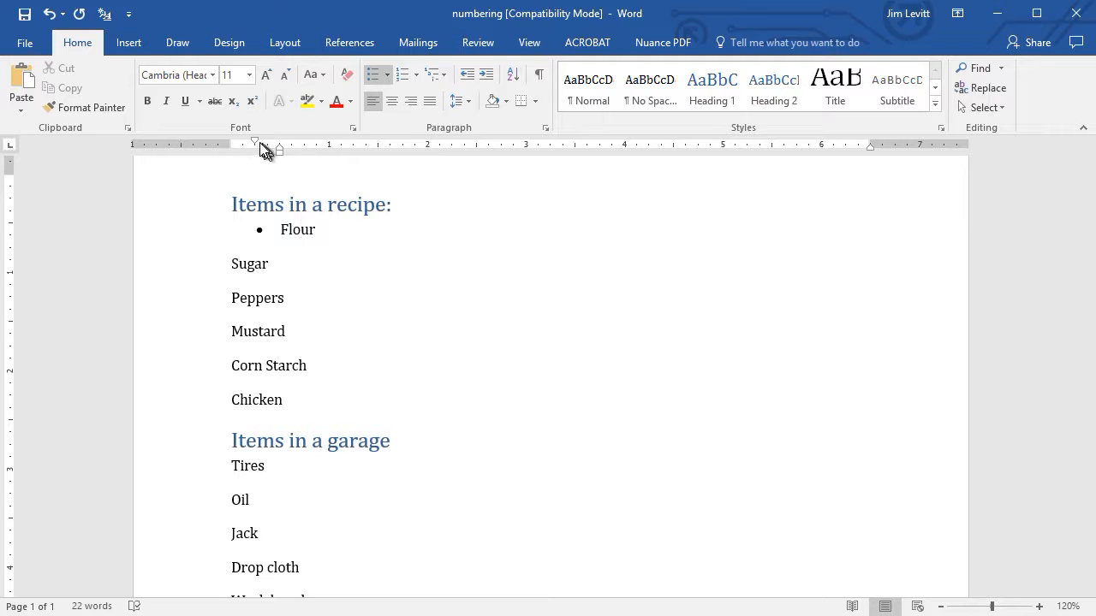
Shift Flour's bullet slightly closer to its text and change it to a solid square.
{"action": "mouse_move", "coordinate": [254, 141]}
{"action": "left_mouse_down"}
{"action": "mouse_move", "coordinate": [244, 140]}
{"action": "mouse_move", "coordinate": [261, 146]}
{"action": "left_mouse_up"}
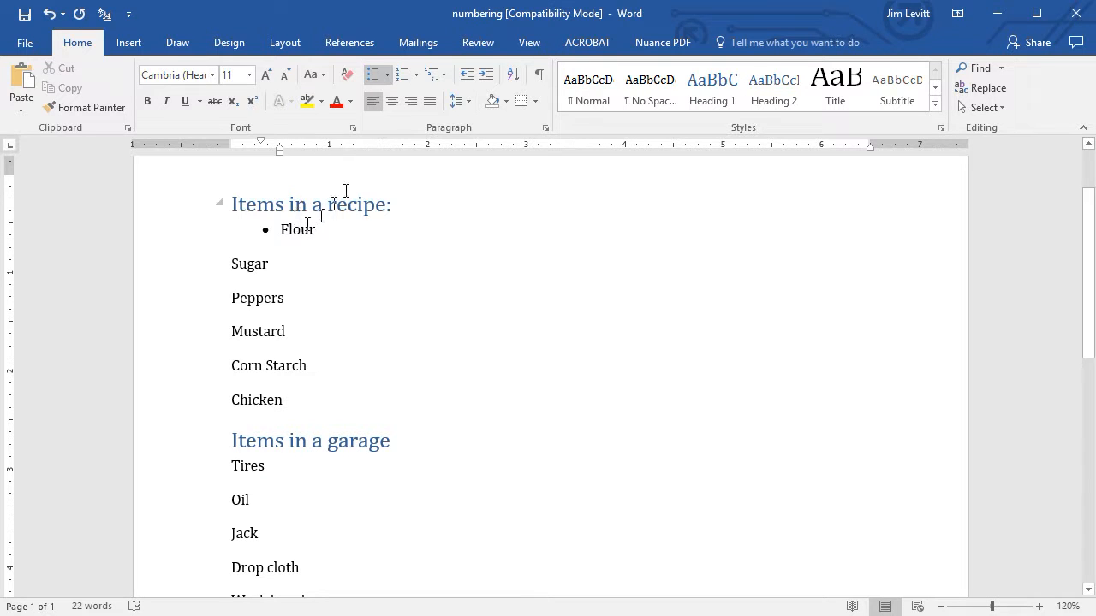
{"action": "left_click", "coordinate": [388, 77]}
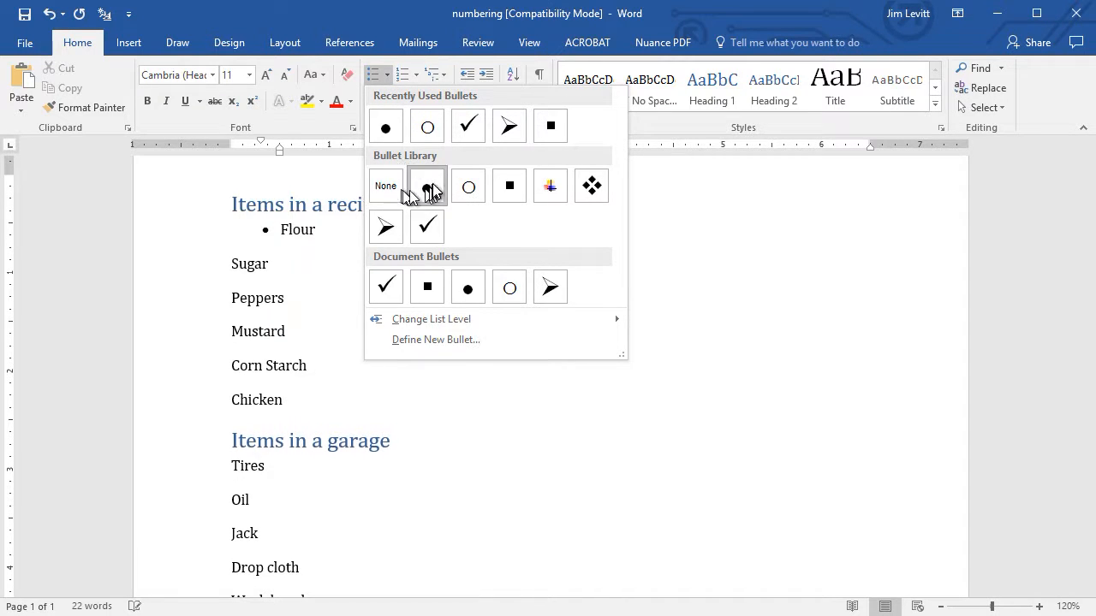
{"action": "left_click", "coordinate": [514, 194]}
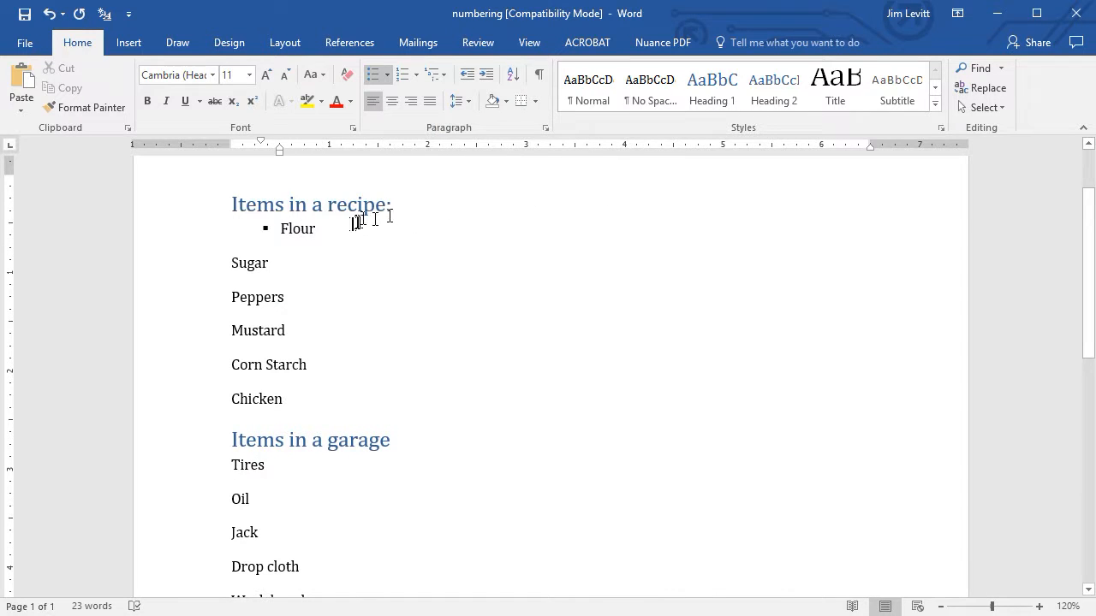
Change Flour's bullet to an arrowhead and give Sugar a check mark bullet.
{"action": "left_click", "coordinate": [387, 76]}
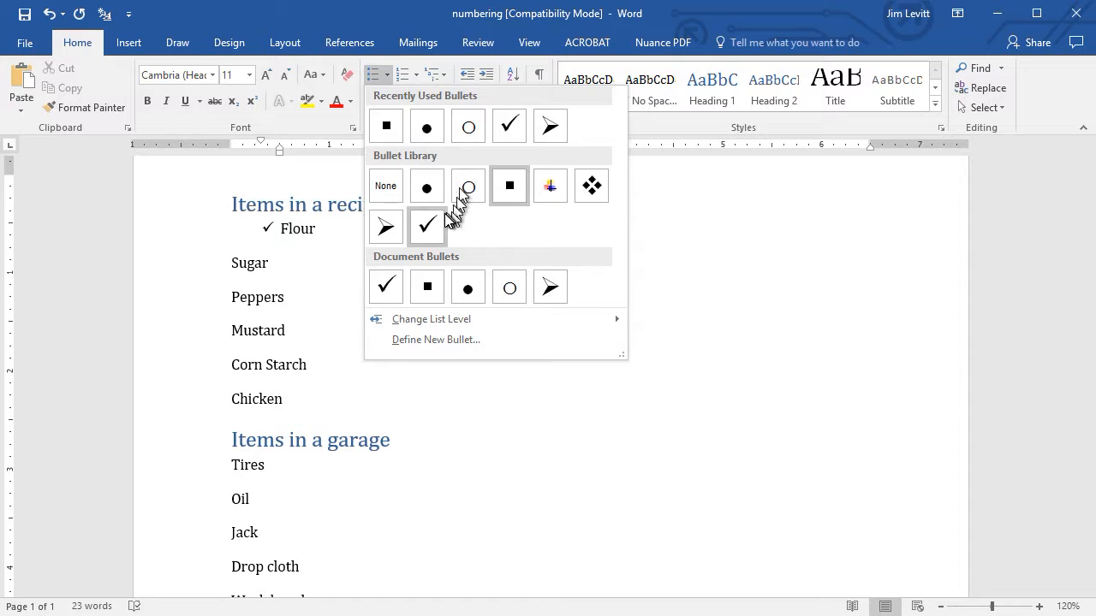
{"action": "left_click", "coordinate": [390, 228]}
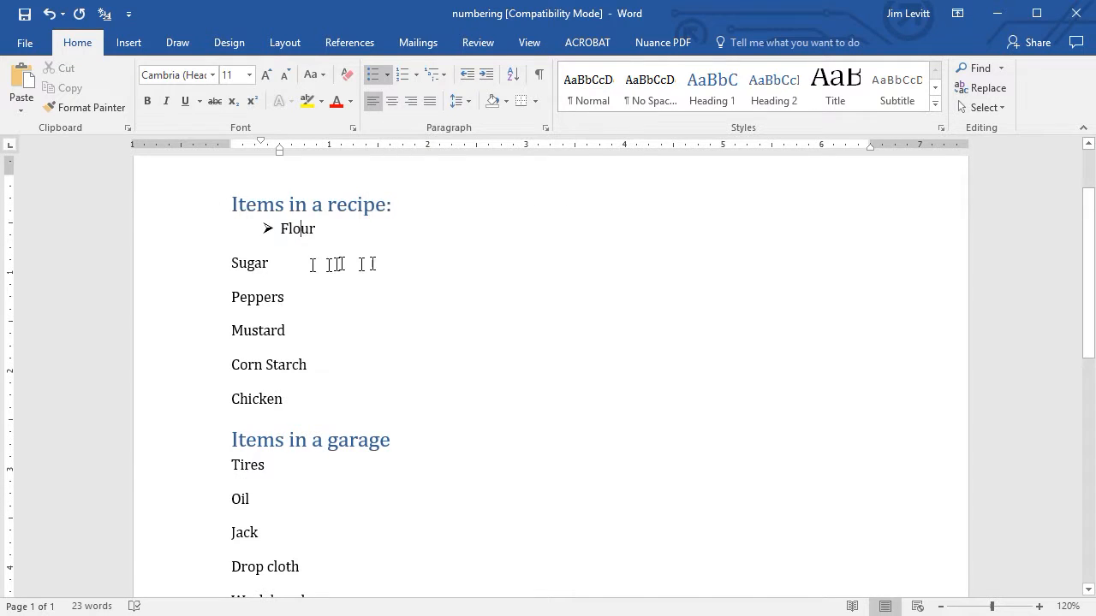
{"action": "left_click", "coordinate": [269, 263]}
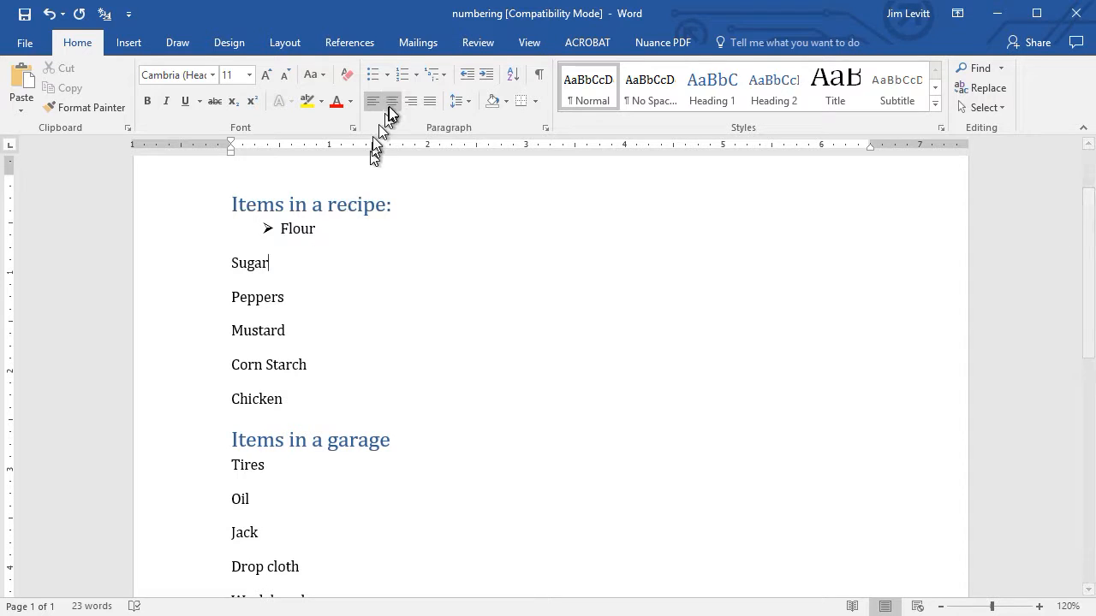
{"action": "left_click", "coordinate": [387, 74]}
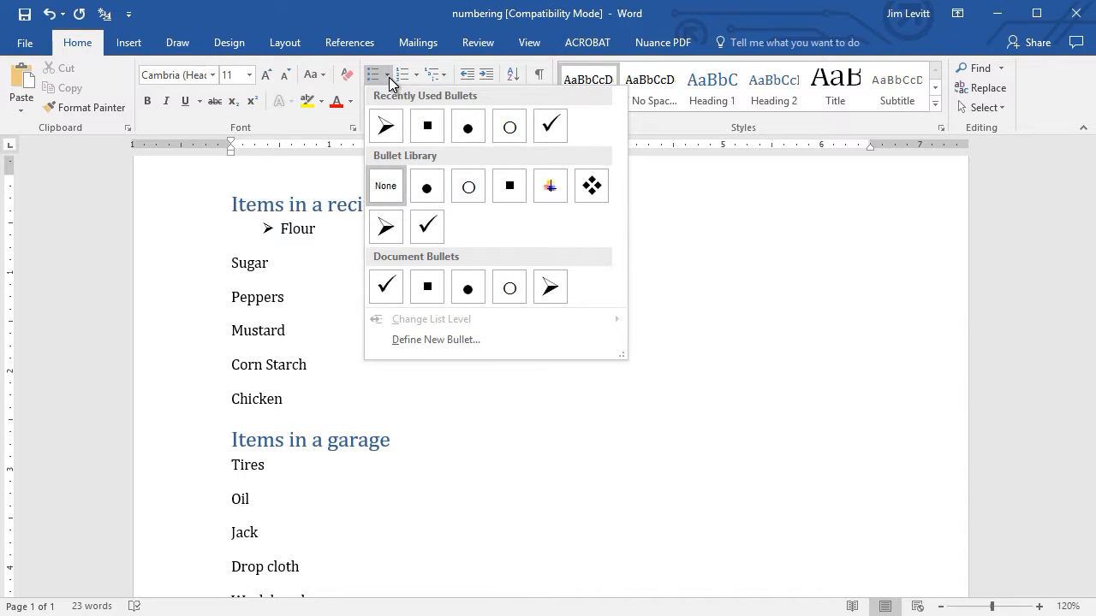
{"action": "left_click", "coordinate": [428, 227]}
Give Peppers a hollow circle bullet and remove it again by setting the bullet to None.
{"action": "left_click", "coordinate": [299, 287]}
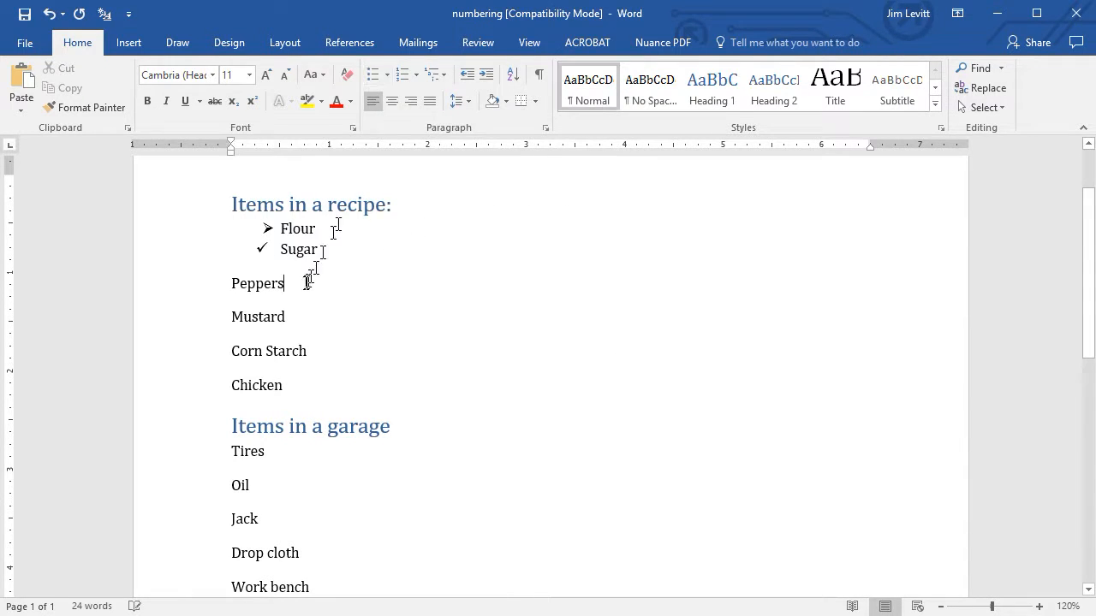
{"action": "left_click", "coordinate": [387, 75]}
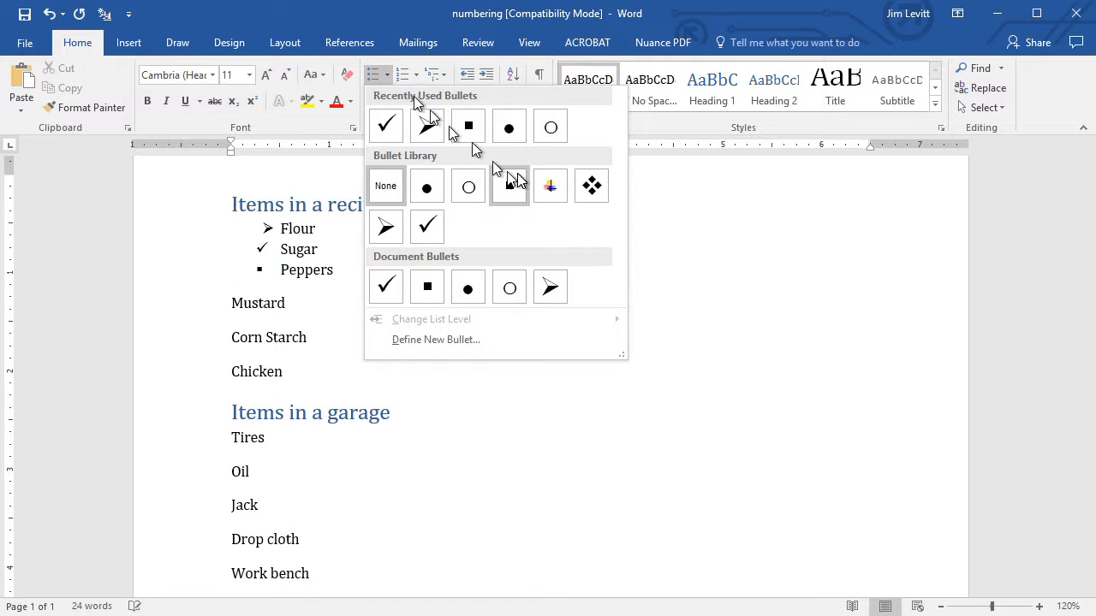
{"action": "left_click", "coordinate": [550, 128]}
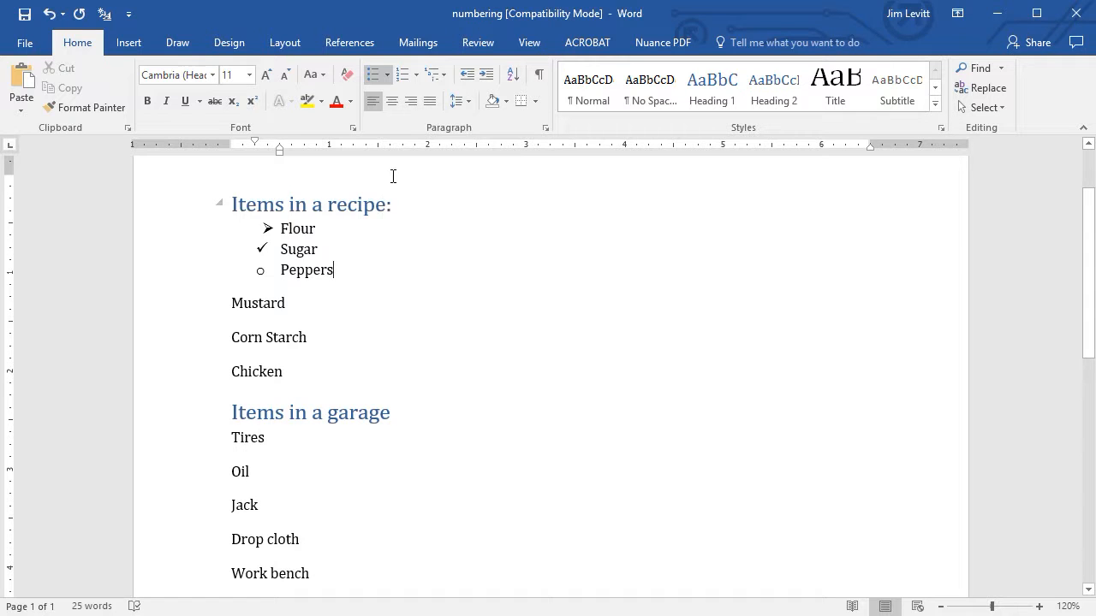
{"action": "left_click", "coordinate": [387, 77]}
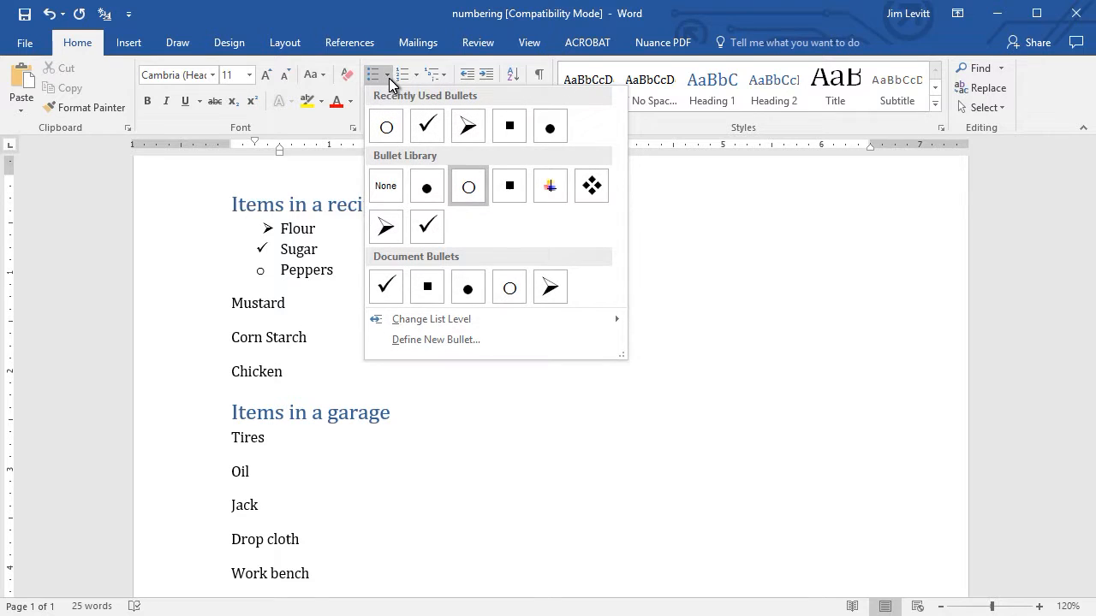
{"action": "left_click", "coordinate": [387, 188]}
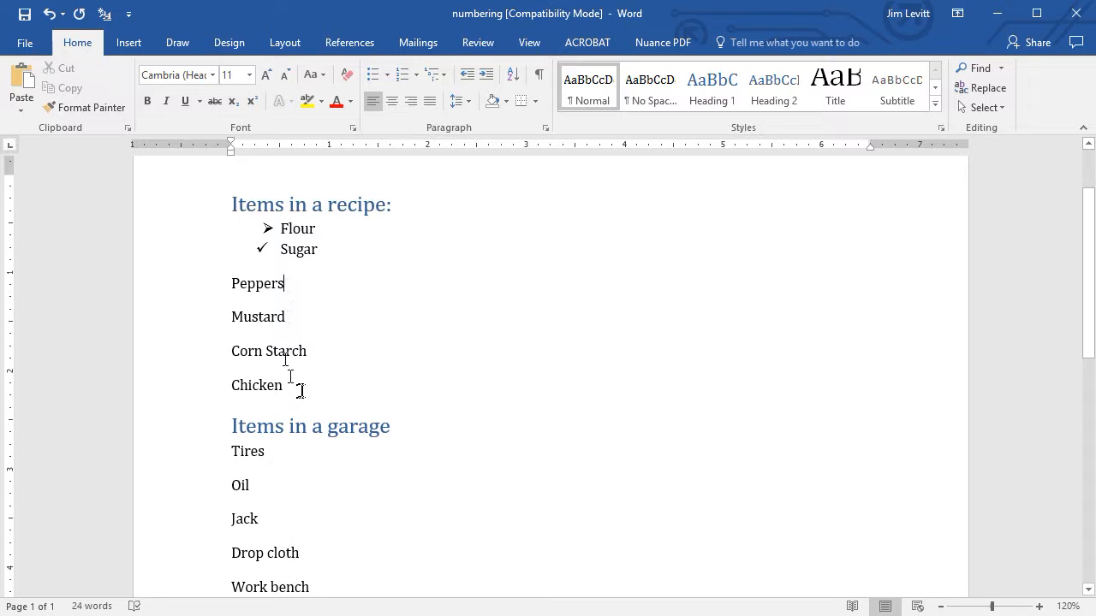
Apply solid round bullets to all the recipe items from Flour through Chicken.
{"action": "left_click_drag", "start_coordinate": [291, 387], "coordinate": [209, 232]}
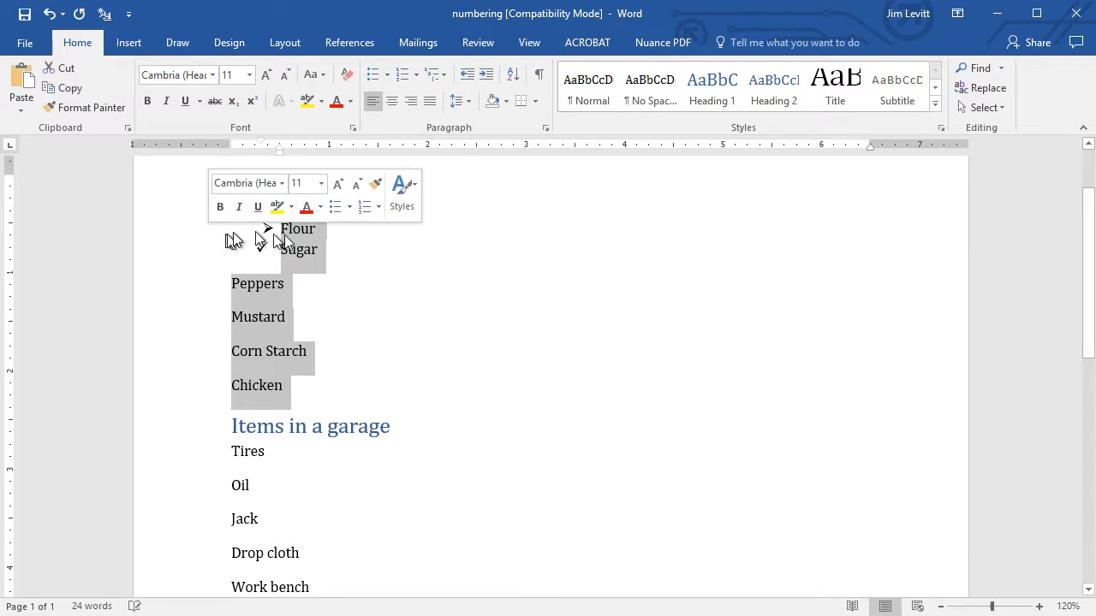
{"action": "left_click", "coordinate": [391, 77]}
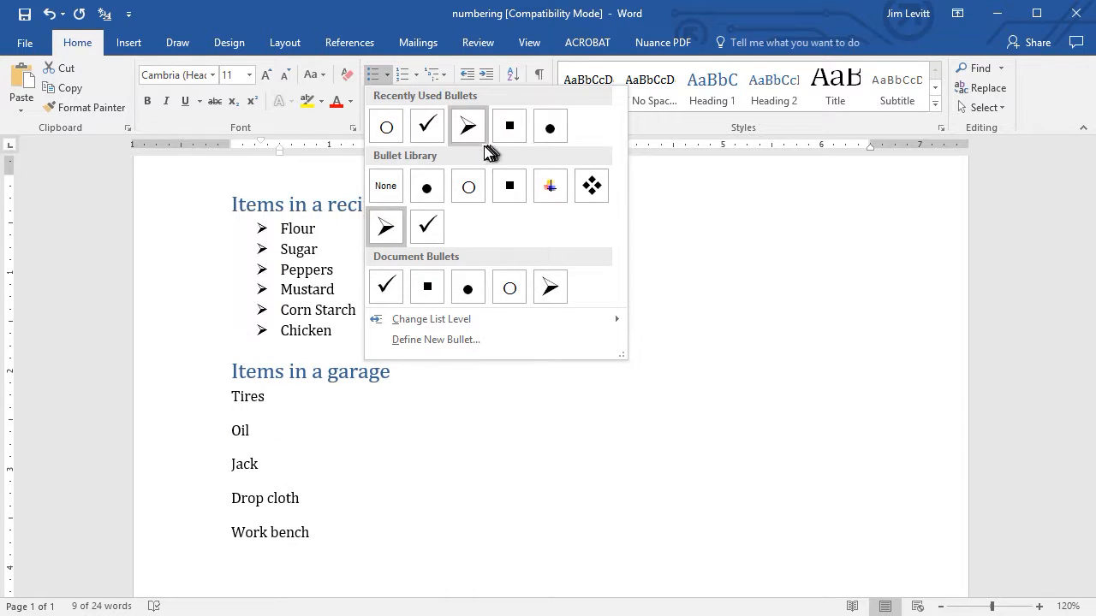
{"action": "left_click", "coordinate": [427, 186]}
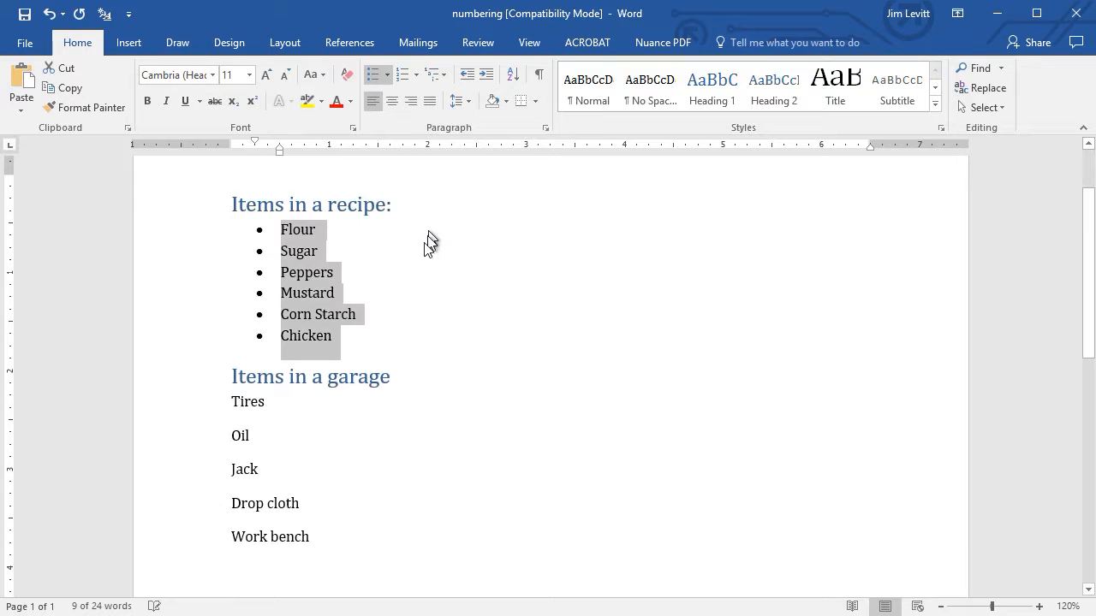
Add the bulleted items Salt, Pepper and Other things after Chicken in the recipe list.
{"action": "left_click", "coordinate": [343, 335]}
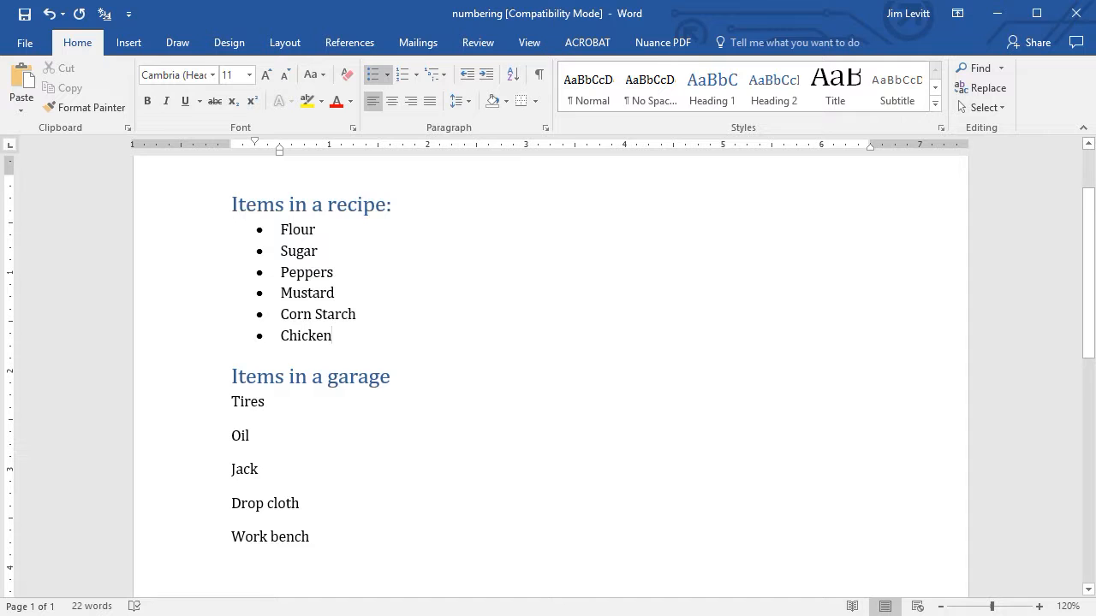
{"action": "key", "text": "Return"}
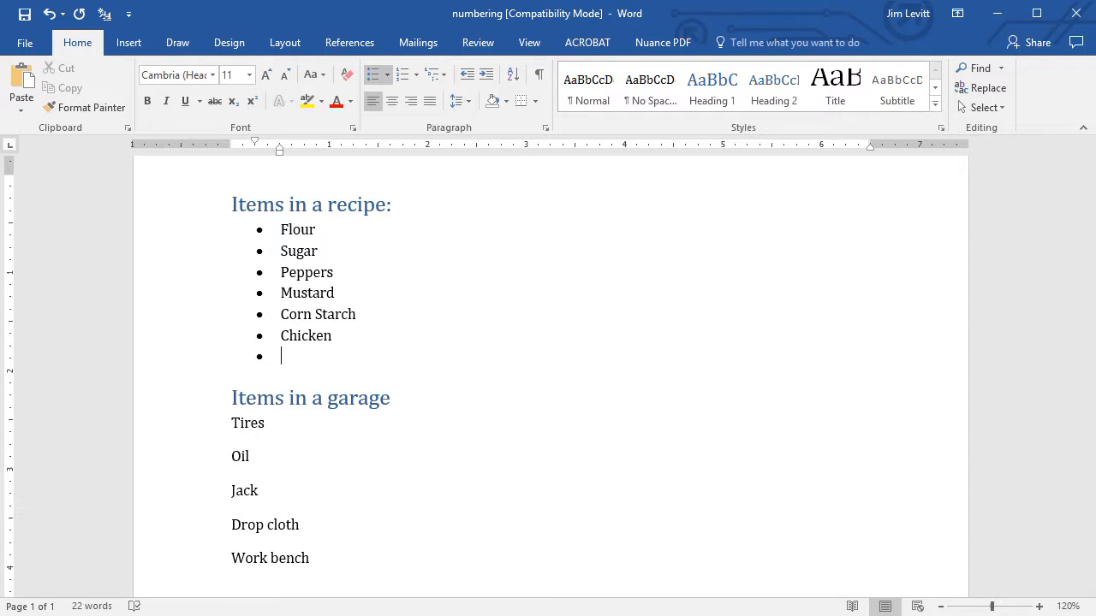
{"action": "type", "text": "Salt"}
{"action": "key", "text": "Return"}
{"action": "type", "text": "Pepper"}
{"action": "key", "text": "Return"}
{"action": "type", "text": "Oi"}
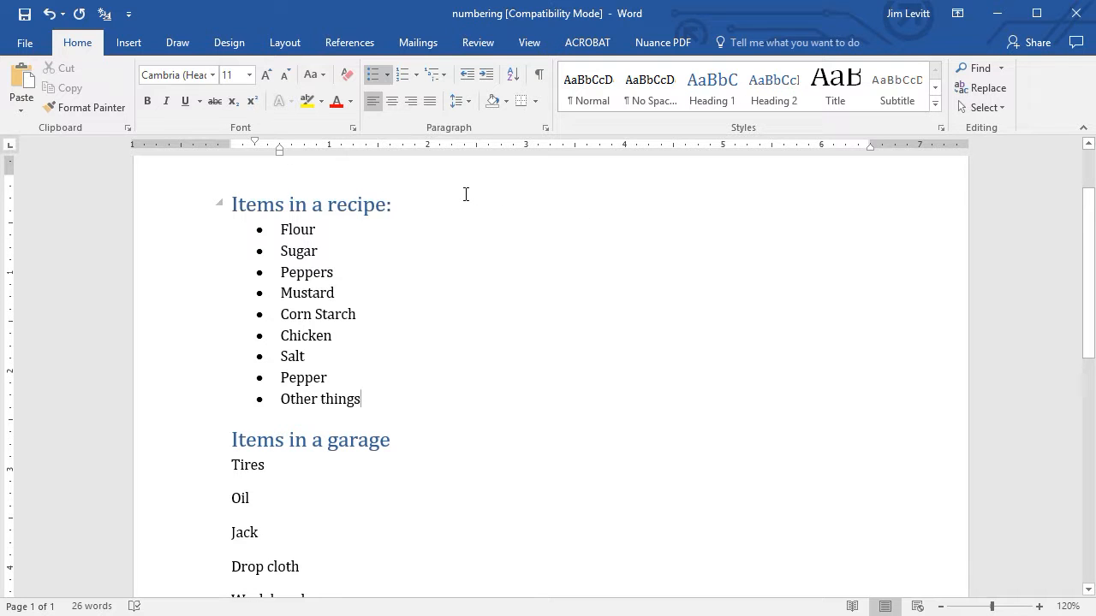
Start defining a new symbol bullet for the recipe list and choose Wingdings as the symbol font.
{"action": "left_click", "coordinate": [300, 229]}
{"action": "left_click", "coordinate": [389, 76]}
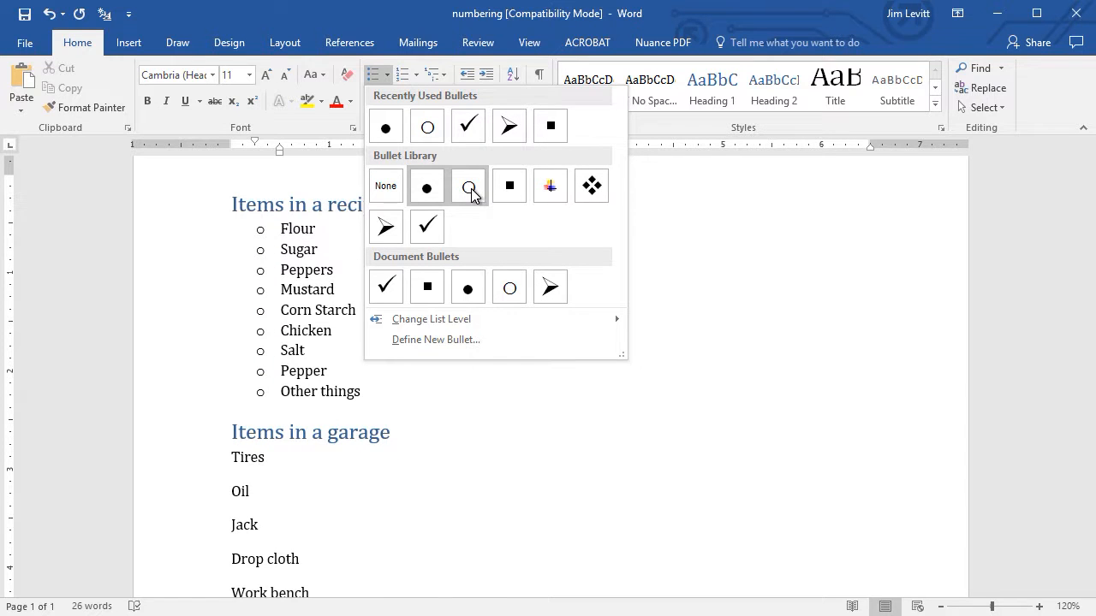
{"action": "left_click", "coordinate": [457, 341]}
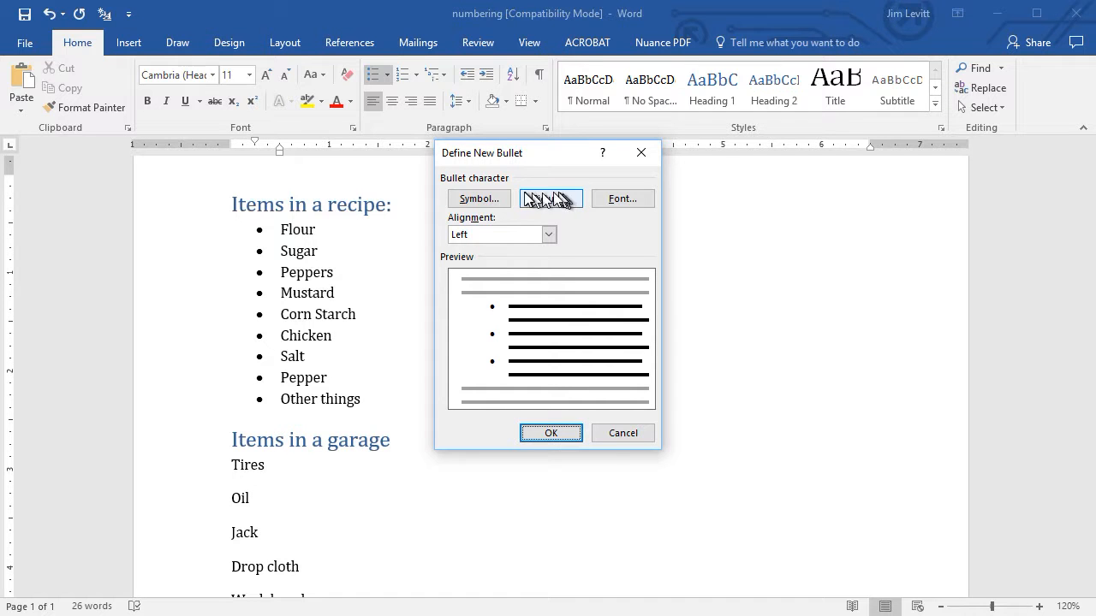
{"action": "left_click", "coordinate": [479, 200]}
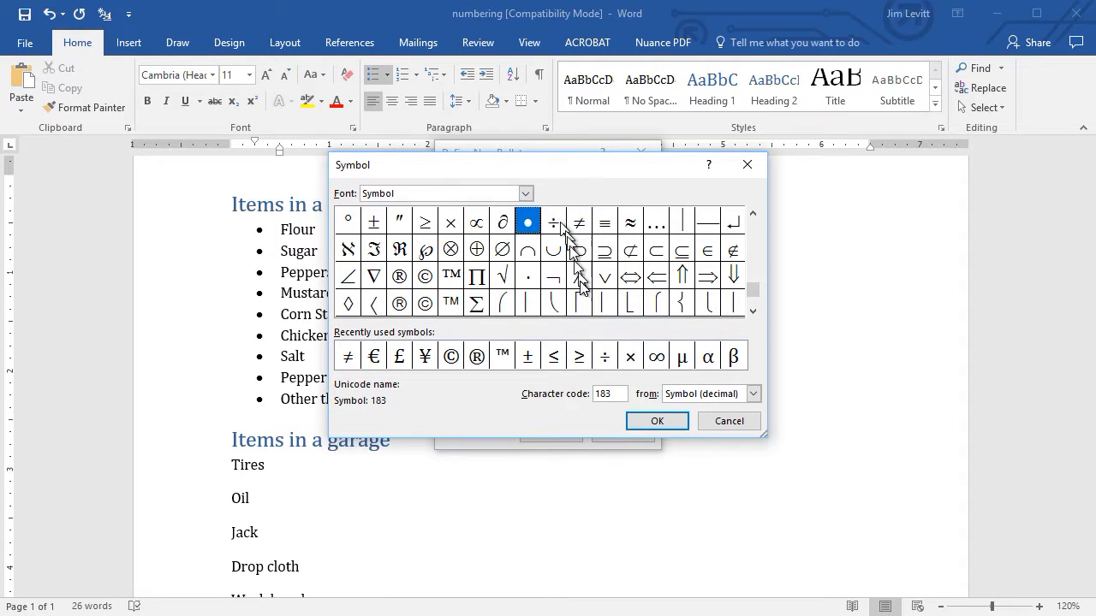
{"action": "mouse_move", "coordinate": [756, 292]}
{"action": "left_mouse_down"}
{"action": "mouse_move", "coordinate": [760, 224]}
{"action": "mouse_move", "coordinate": [754, 289]}
{"action": "left_mouse_up"}
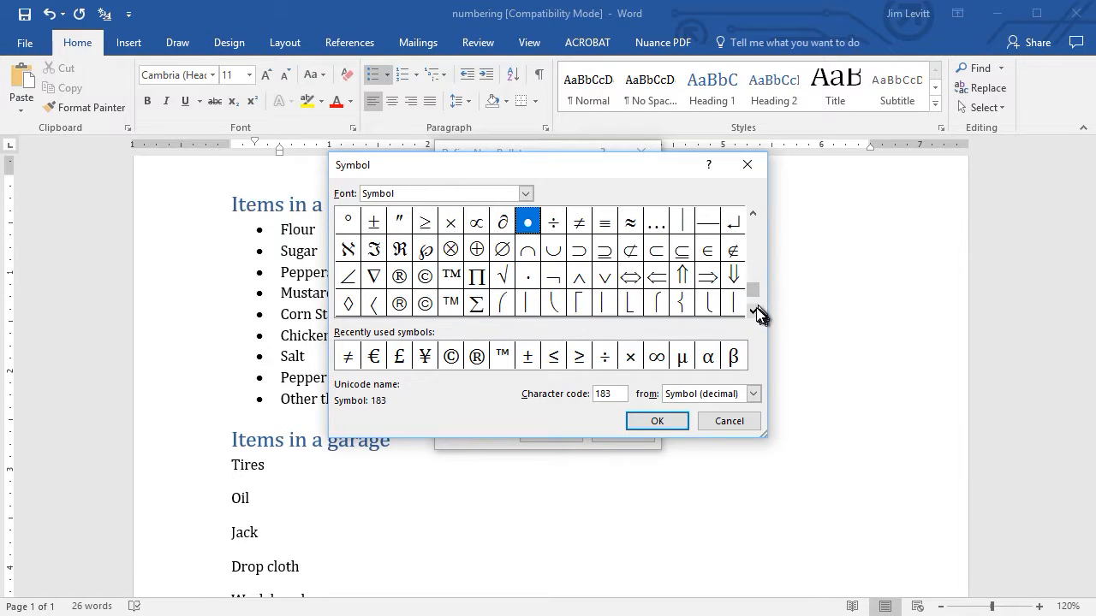
{"action": "left_click", "coordinate": [526, 194]}
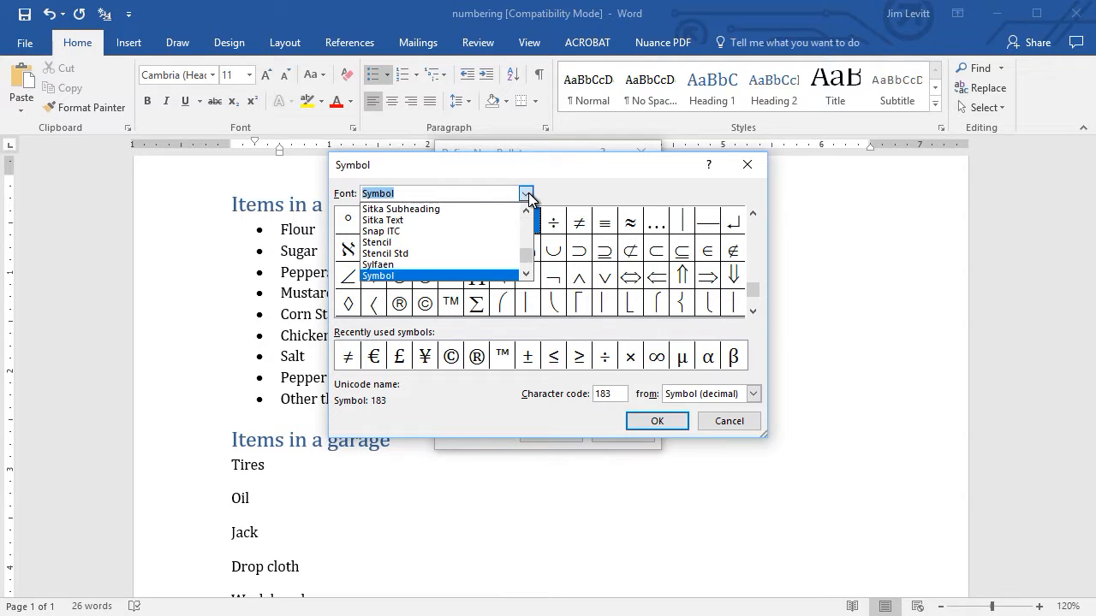
{"action": "left_click", "coordinate": [527, 276]}
{"action": "left_click", "coordinate": [527, 276]}
{"action": "left_click", "coordinate": [527, 275]}
{"action": "left_click", "coordinate": [528, 275]}
{"action": "left_click", "coordinate": [527, 275]}
{"action": "left_click", "coordinate": [527, 276]}
{"action": "left_click", "coordinate": [528, 276]}
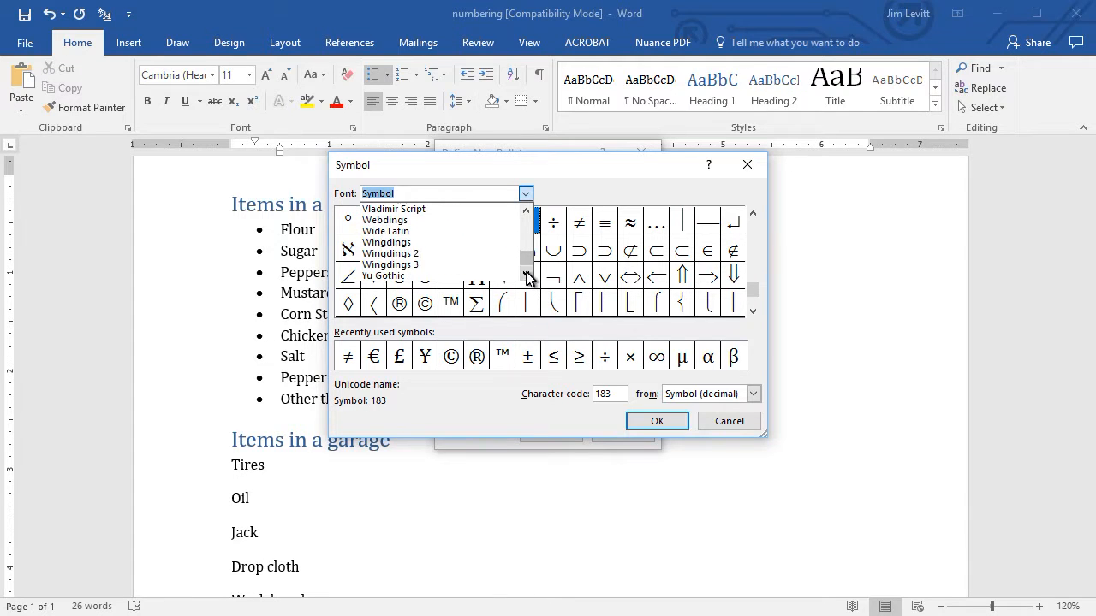
{"action": "left_click", "coordinate": [421, 242]}
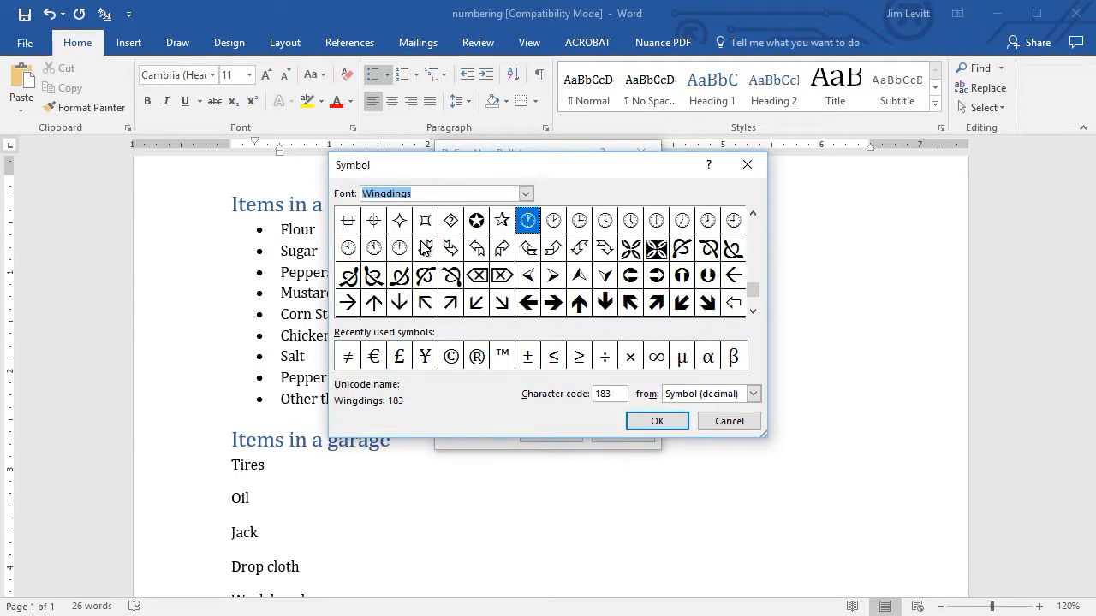
Apply the circled right arrow, Wingdings character 220, as the recipe list's bullet and check for it in the bullet library.
{"action": "left_click", "coordinate": [657, 277]}
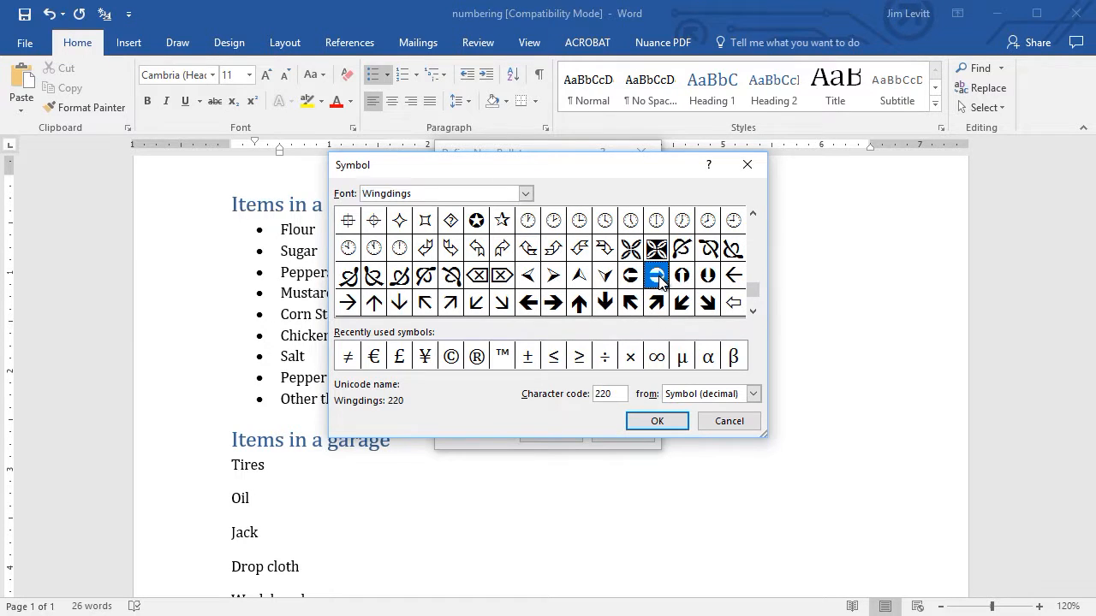
{"action": "left_click", "coordinate": [666, 420]}
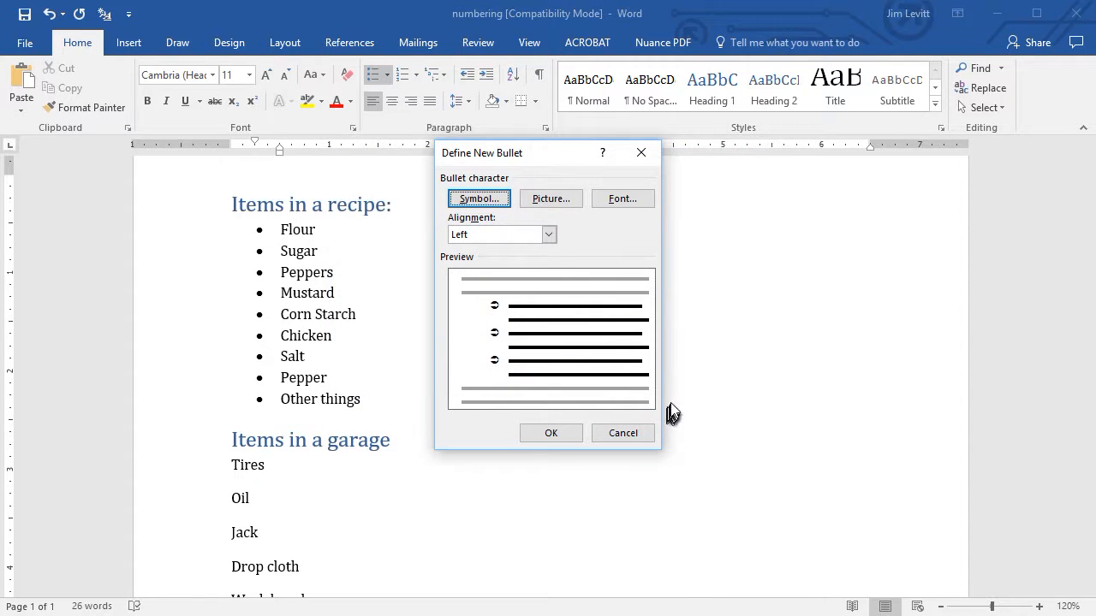
{"action": "left_click", "coordinate": [550, 432]}
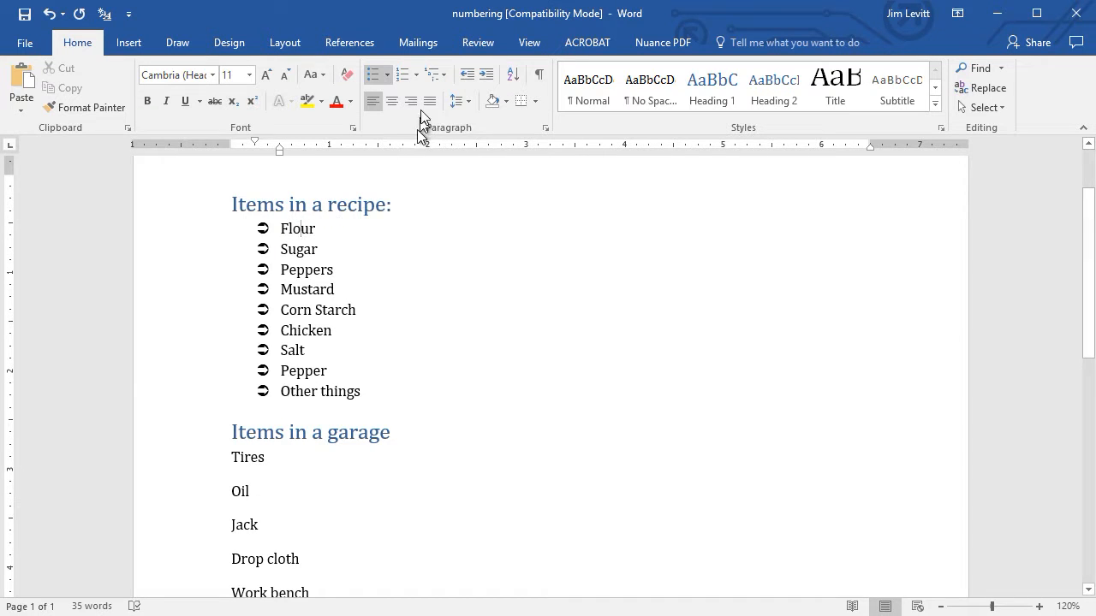
{"action": "left_click", "coordinate": [390, 75]}
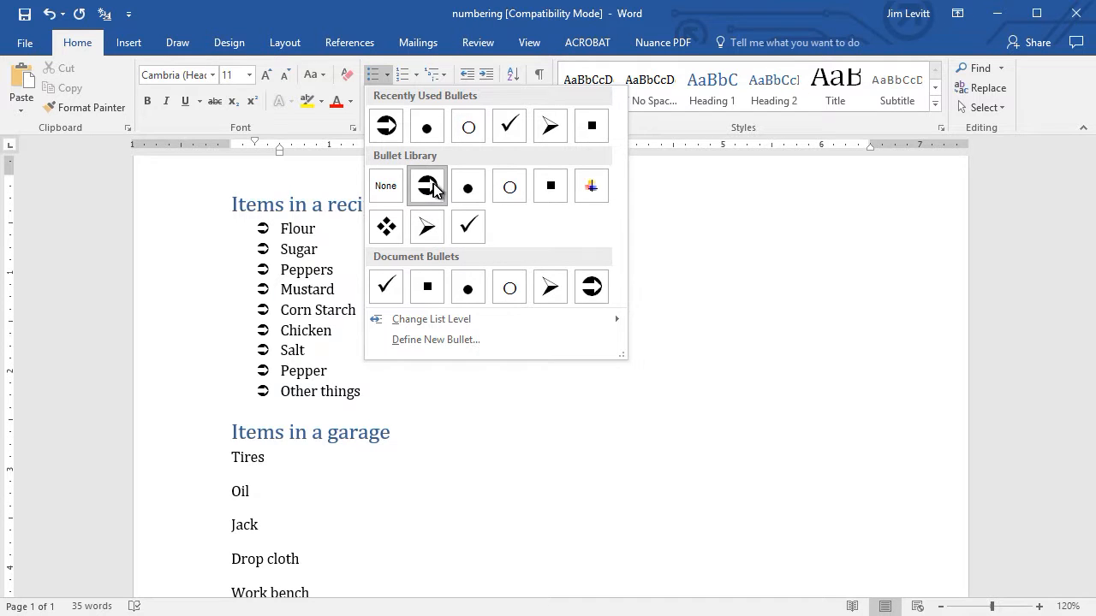
Define the checked box, Wingdings character 254, as a new symbol bullet for the recipe list.
{"action": "left_click", "coordinate": [444, 340]}
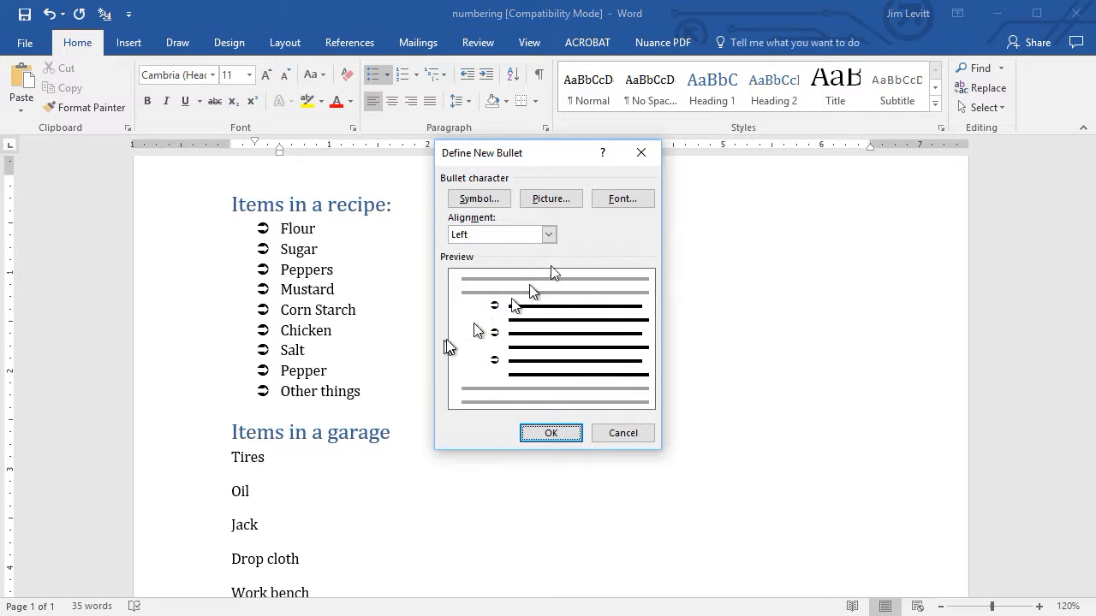
{"action": "left_click", "coordinate": [477, 197]}
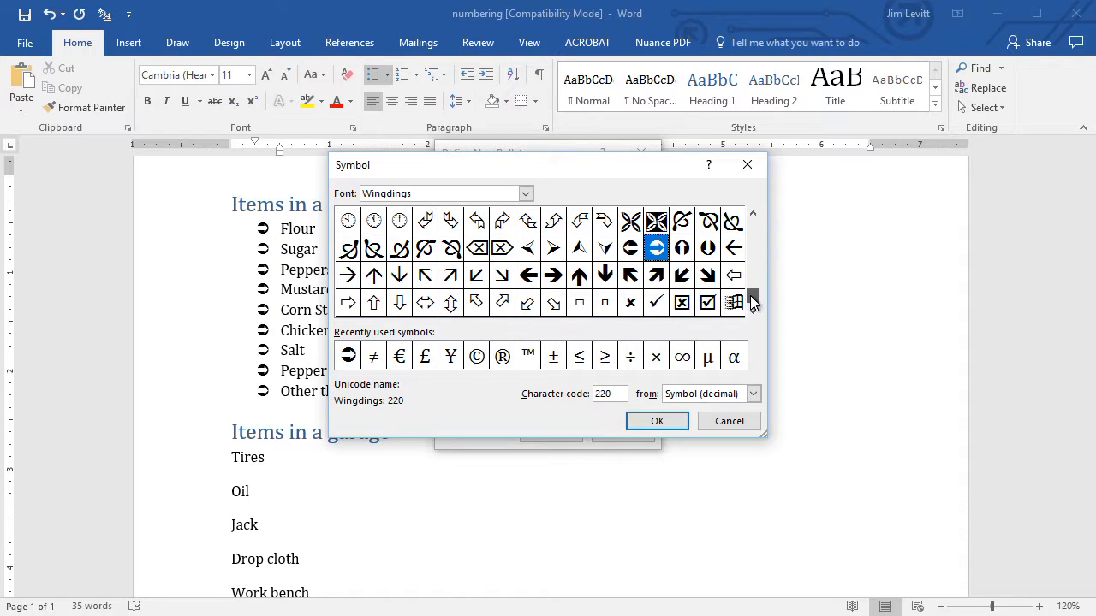
{"action": "left_click", "coordinate": [708, 304]}
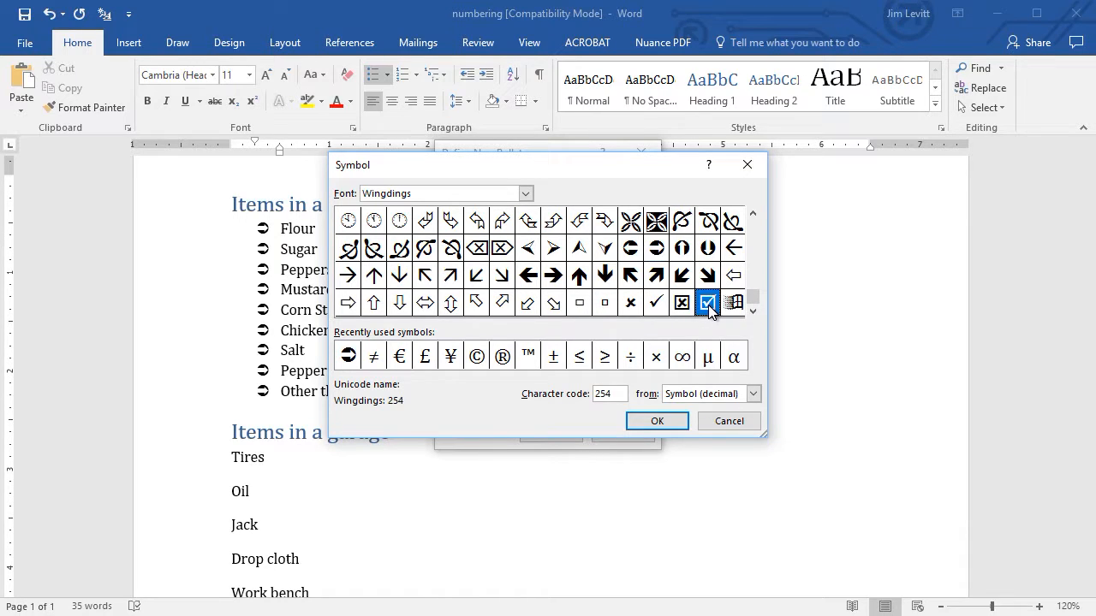
{"action": "left_click", "coordinate": [669, 423]}
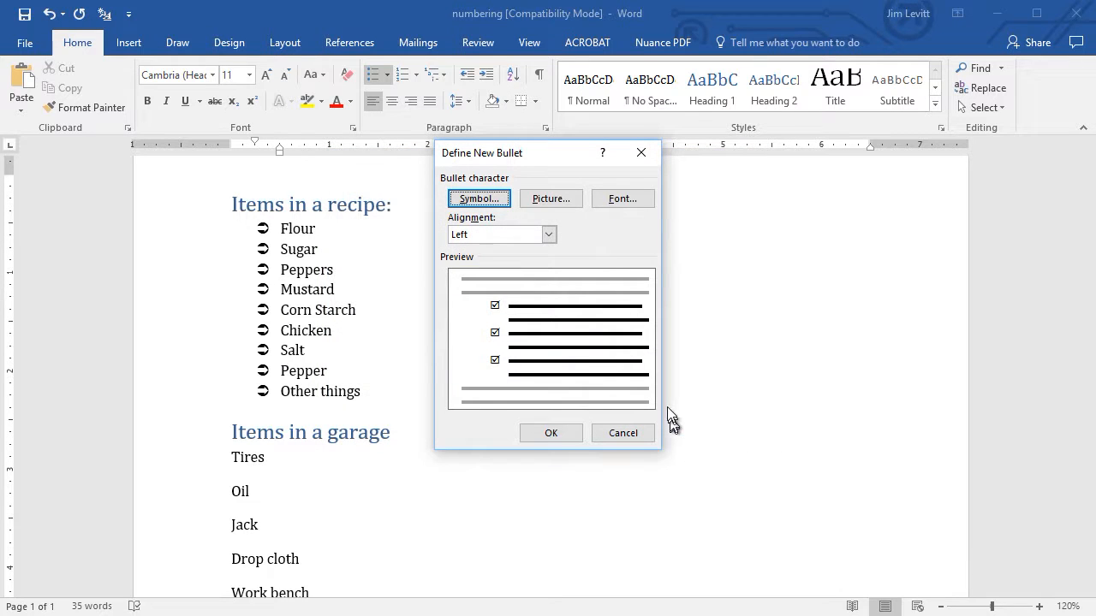
{"action": "left_click", "coordinate": [547, 433]}
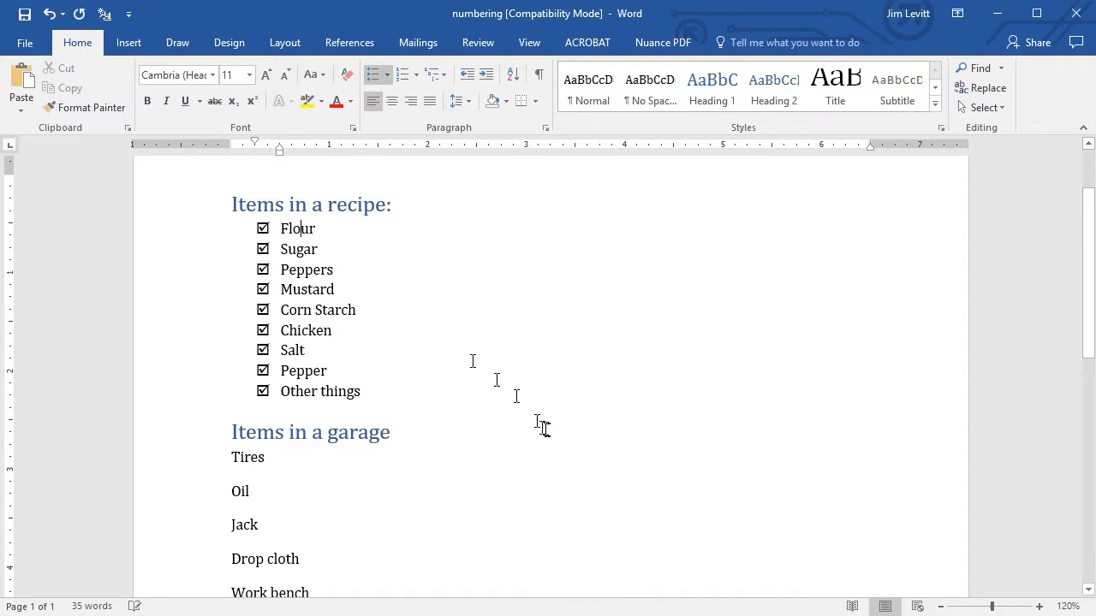
Define the shadowed empty box, Wingdings character 113, as the recipe list's new symbol bullet.
{"action": "left_click", "coordinate": [390, 74]}
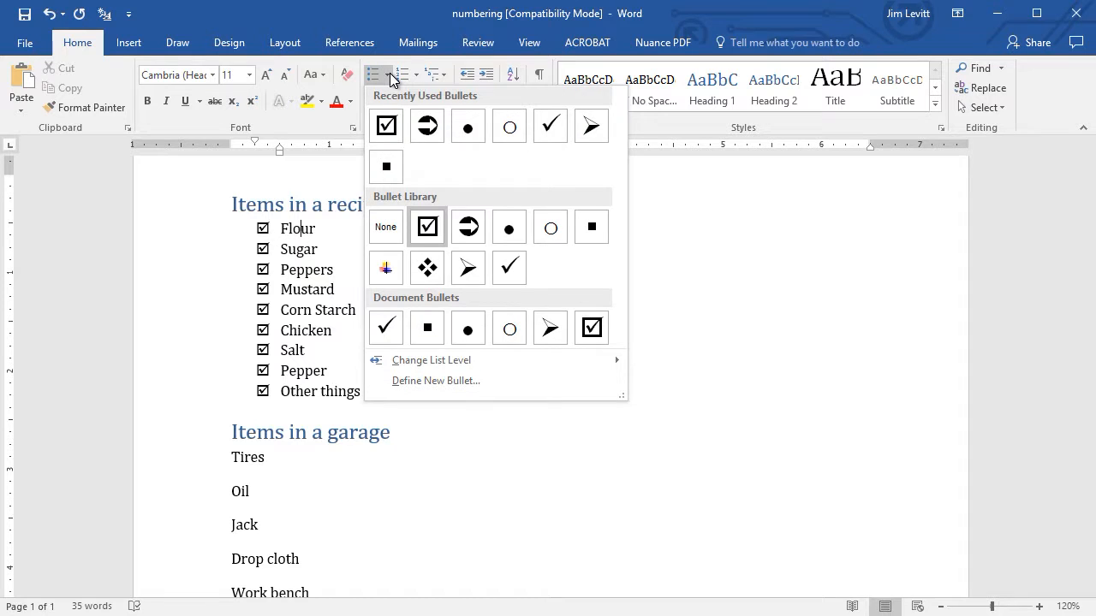
{"action": "left_click", "coordinate": [438, 381]}
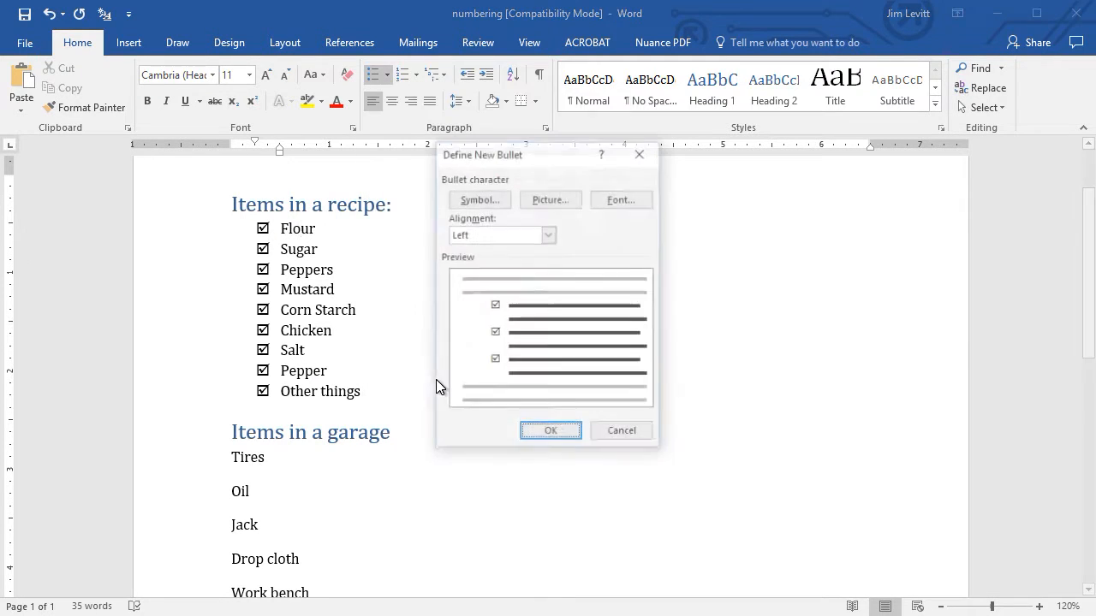
{"action": "left_click", "coordinate": [499, 200]}
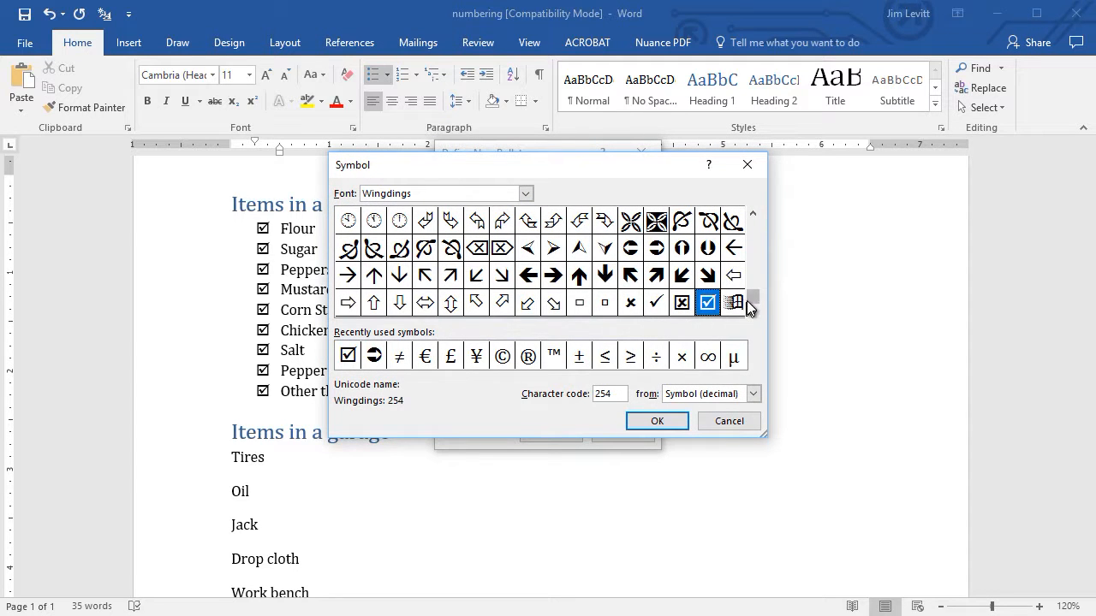
{"action": "left_click_drag", "start_coordinate": [752, 300], "coordinate": [757, 255]}
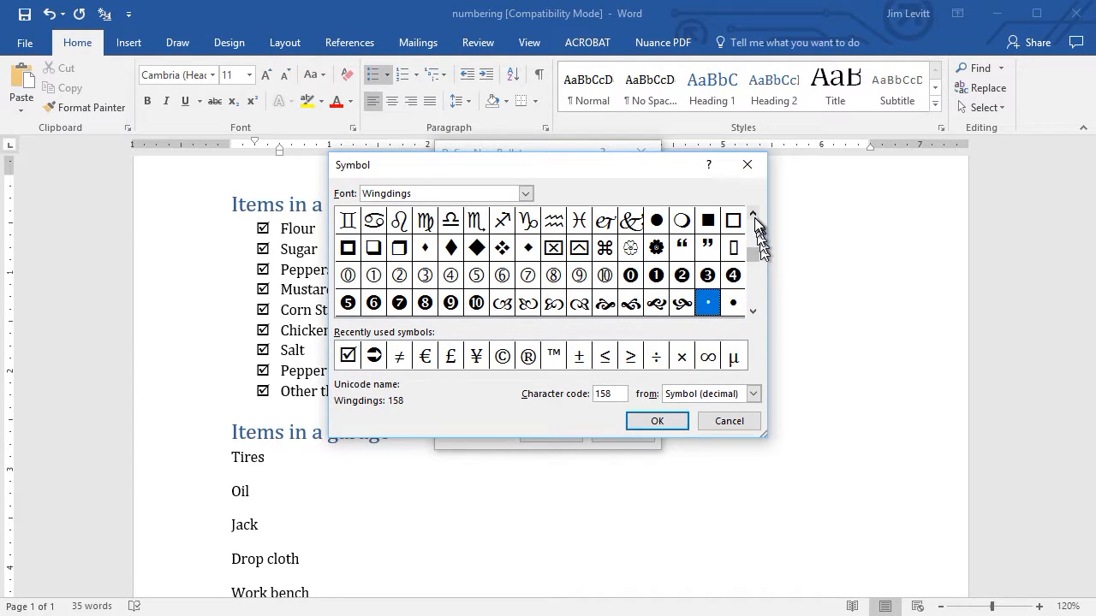
{"action": "left_click", "coordinate": [378, 250]}
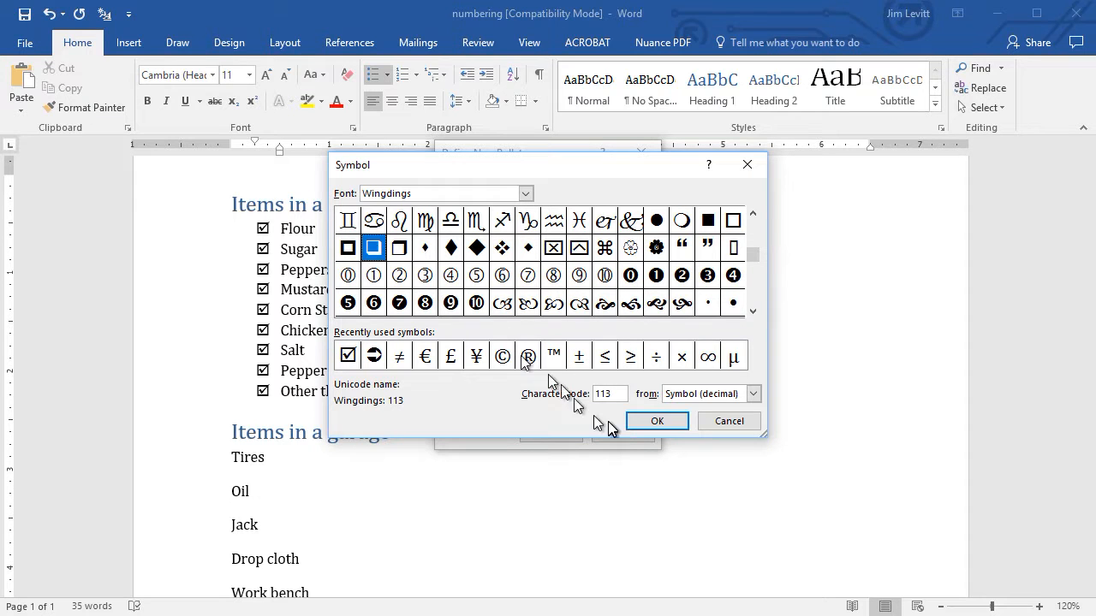
{"action": "left_click", "coordinate": [659, 420]}
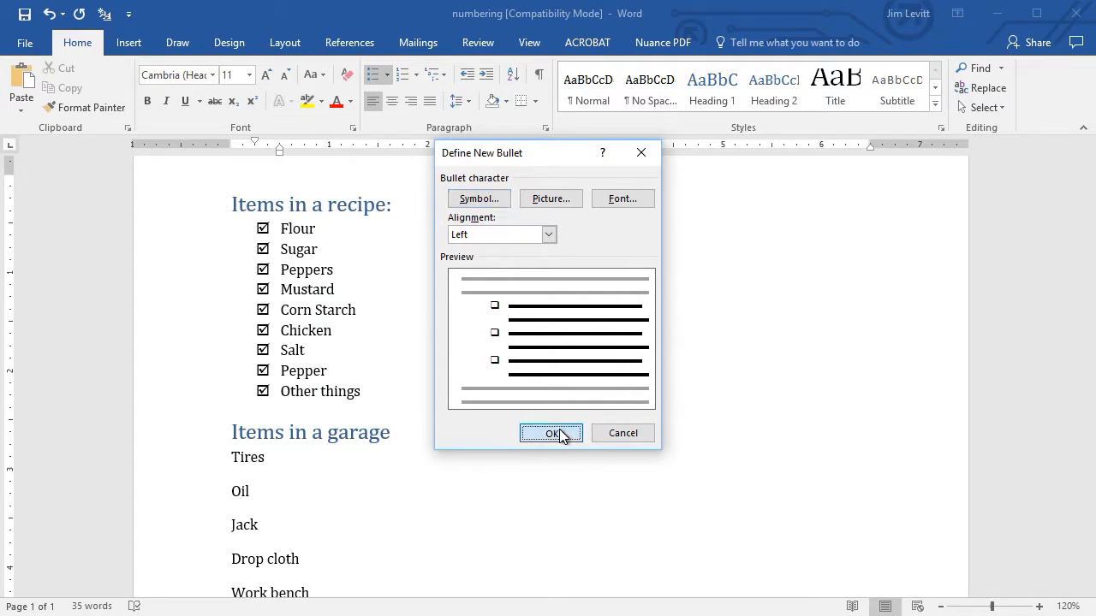
{"action": "left_click", "coordinate": [558, 430]}
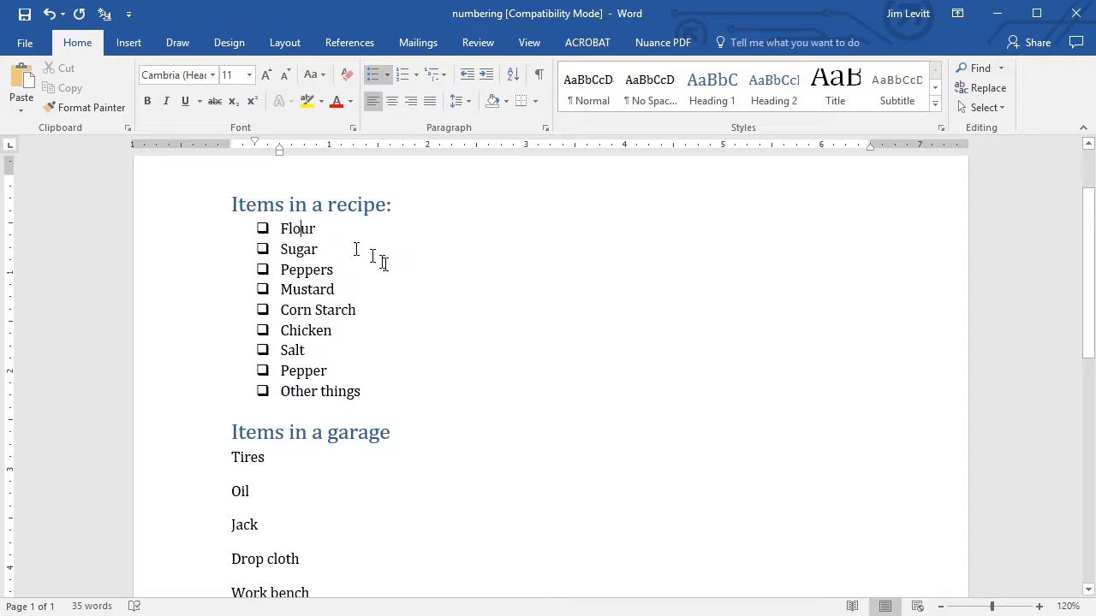
Remove the bullet from Mustard and extend that line to read "Mustard is the ingredient you don’t want".
{"action": "left_click_drag", "start_coordinate": [367, 292], "coordinate": [208, 283]}
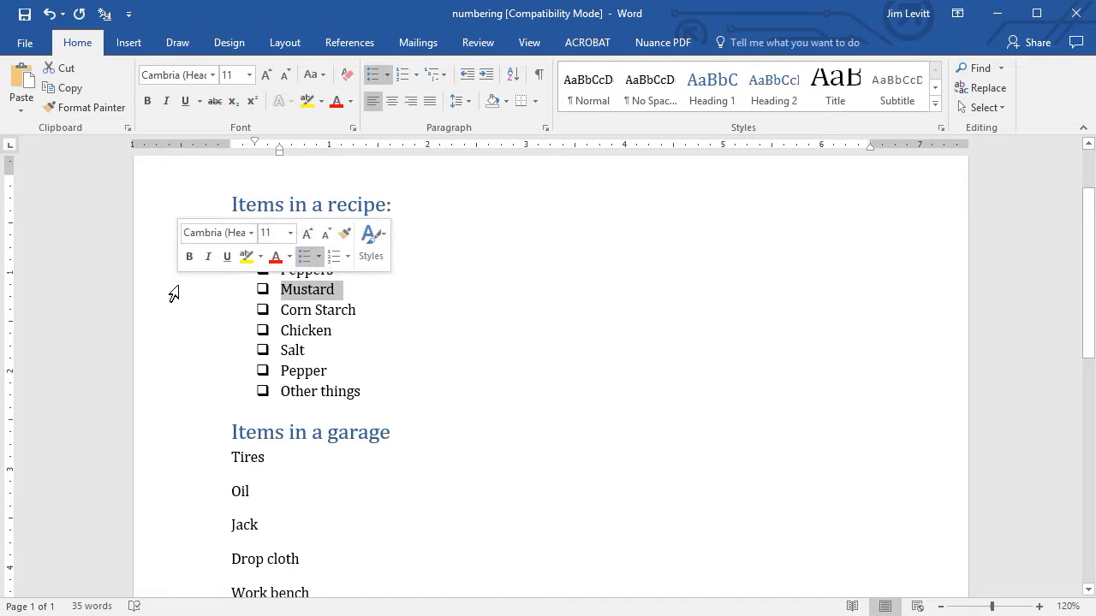
{"action": "left_click", "coordinate": [387, 75]}
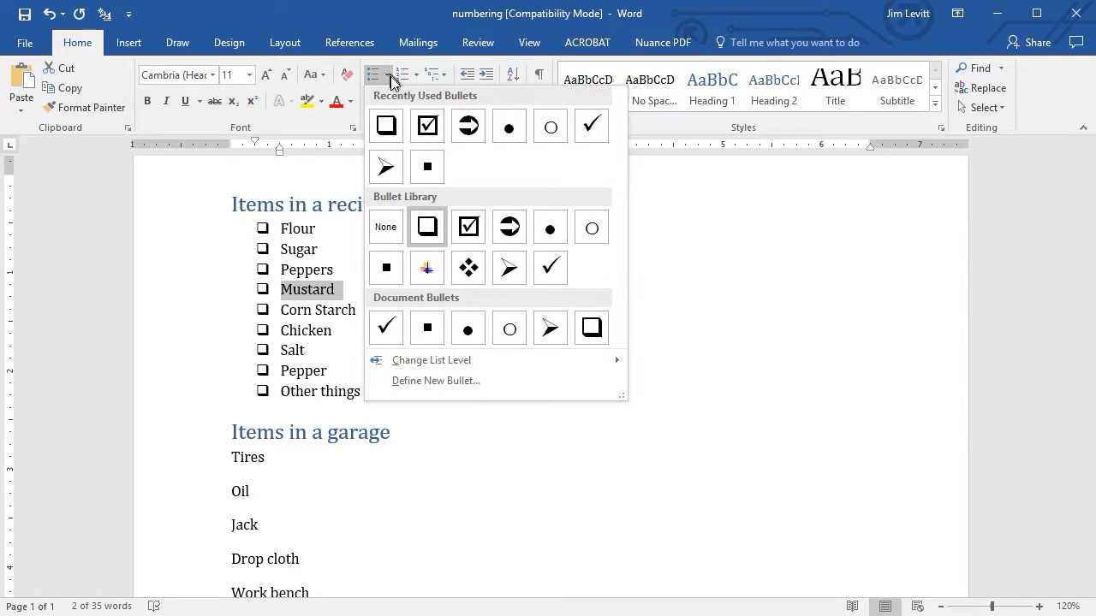
{"action": "left_click", "coordinate": [390, 230]}
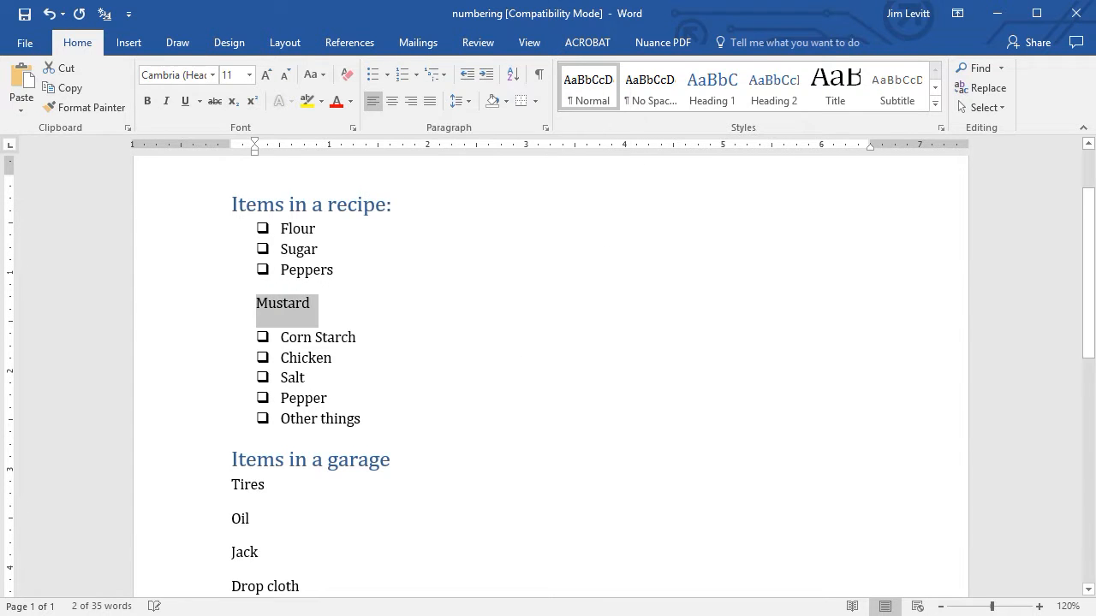
{"action": "left_click", "coordinate": [434, 326]}
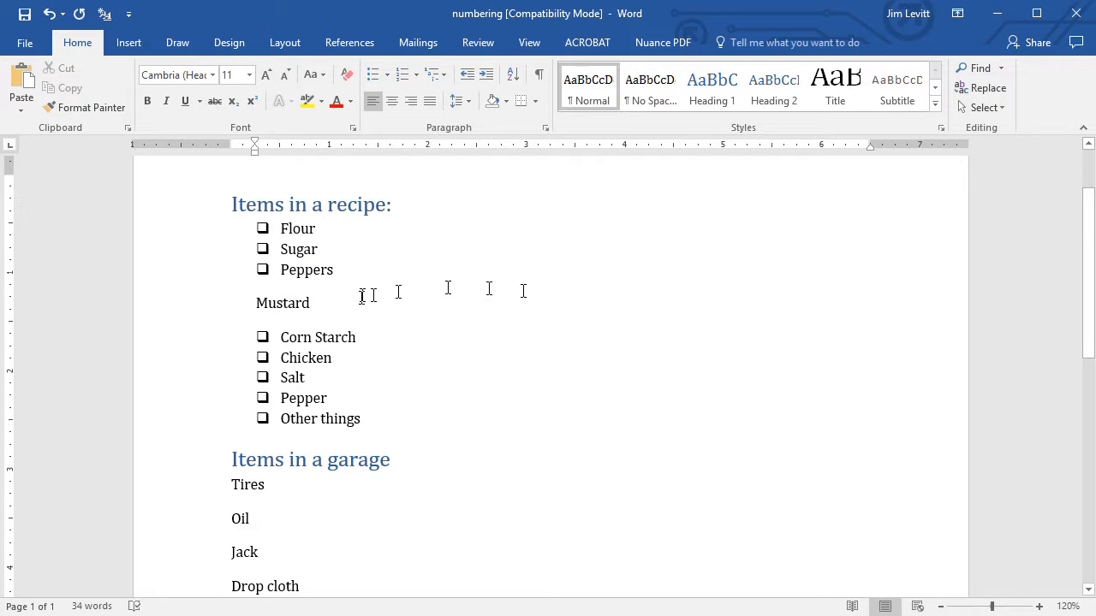
{"action": "type", "text": "is the ingredient you don’t want"}
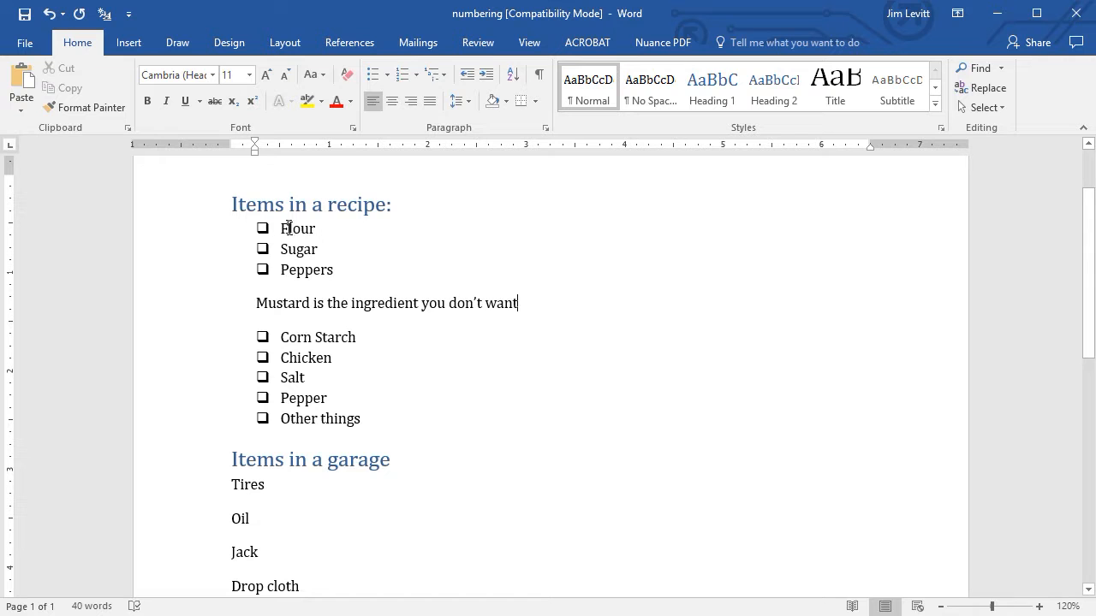
Change the font of the Flour item in the recipe list to Rockwell Extra Bold.
{"action": "left_click", "coordinate": [178, 238]}
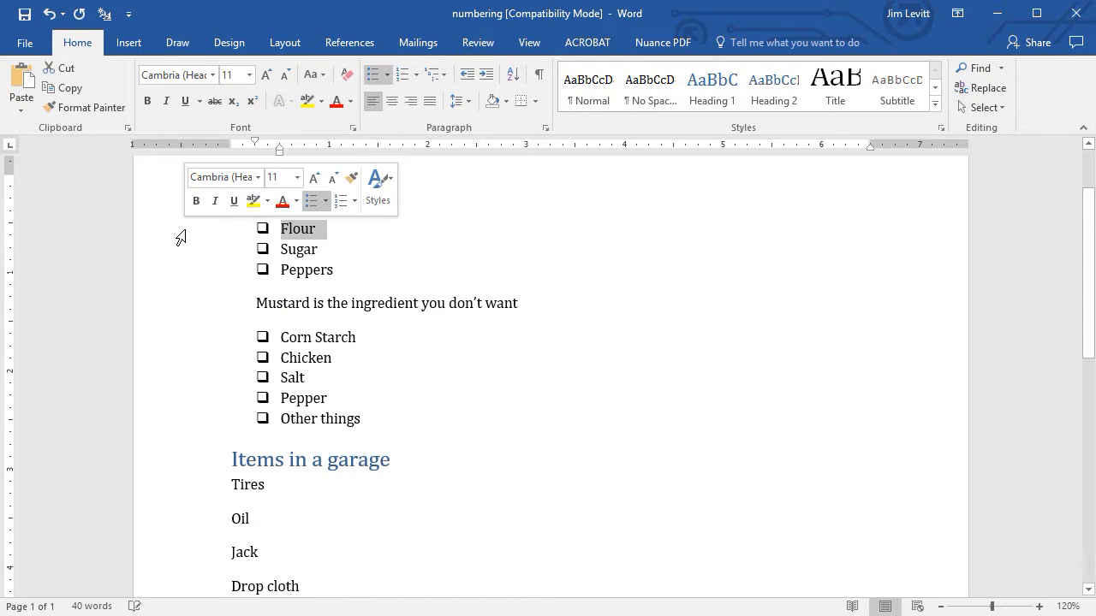
{"action": "left_click", "coordinate": [213, 75]}
{"action": "left_click", "coordinate": [255, 177]}
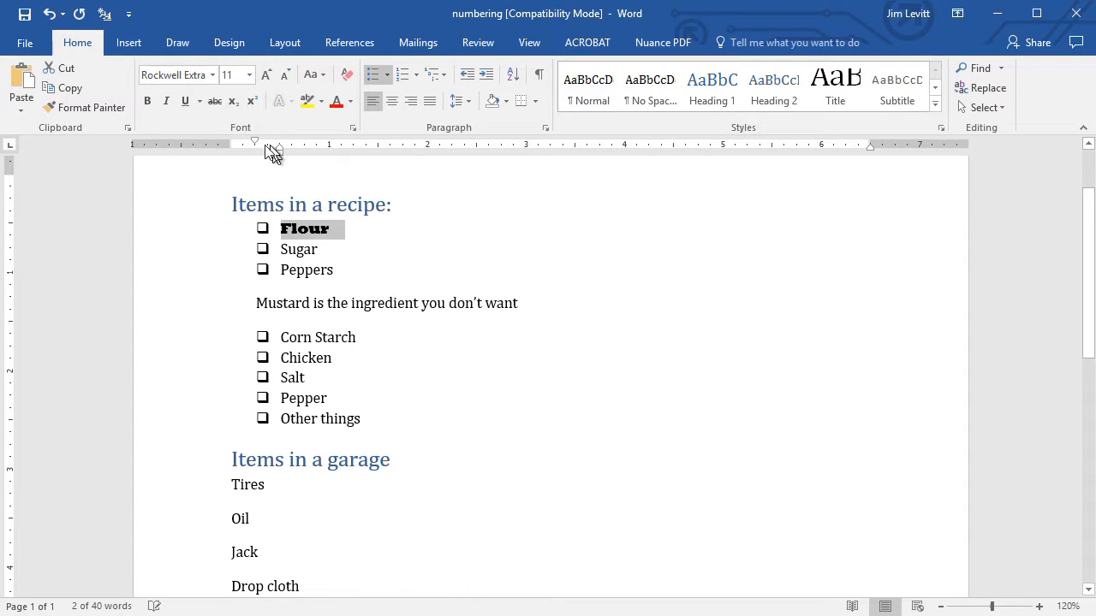
Enlarge the Flour item to 22 points and shift its left indent to about 0.75 inch.
{"action": "left_click", "coordinate": [266, 75]}
{"action": "left_click", "coordinate": [266, 75]}
{"action": "left_click", "coordinate": [266, 76]}
{"action": "left_click", "coordinate": [267, 75]}
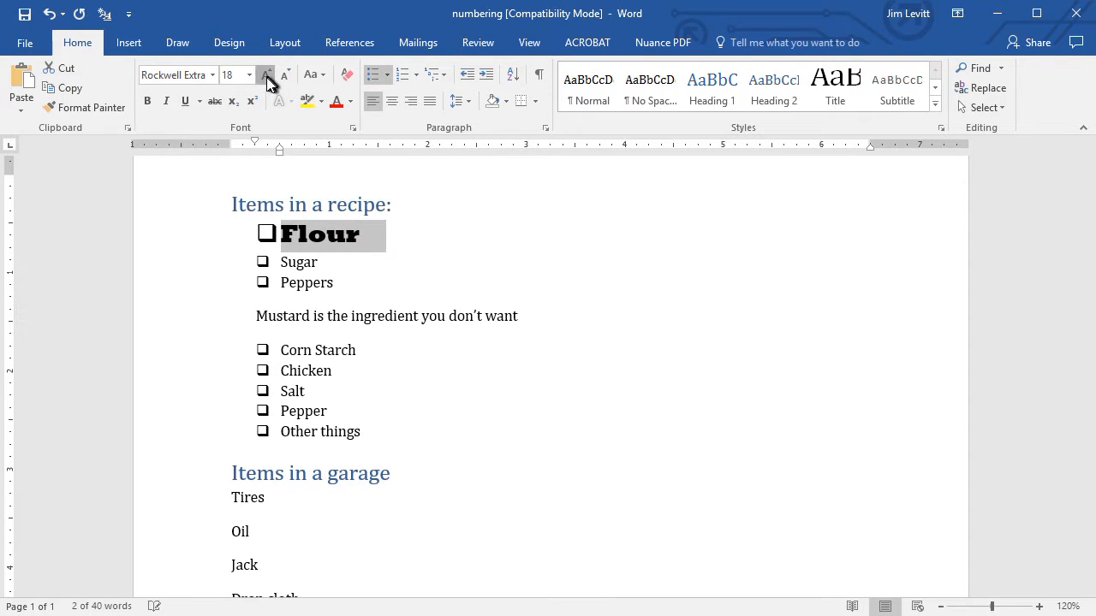
{"action": "left_click", "coordinate": [266, 75]}
{"action": "left_click", "coordinate": [266, 75]}
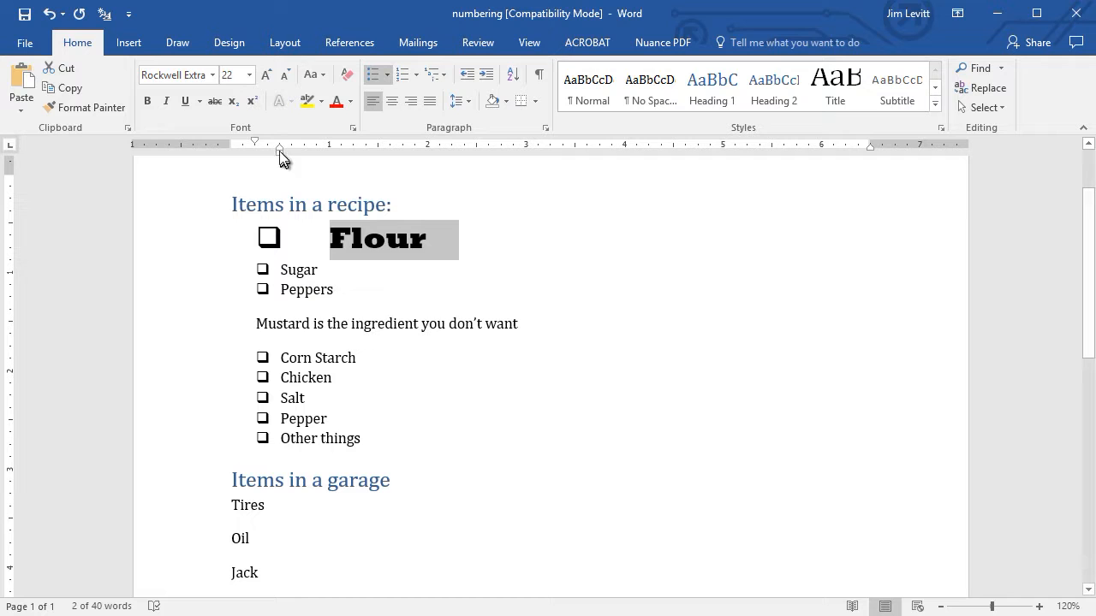
{"action": "left_click_drag", "start_coordinate": [277, 147], "coordinate": [308, 154]}
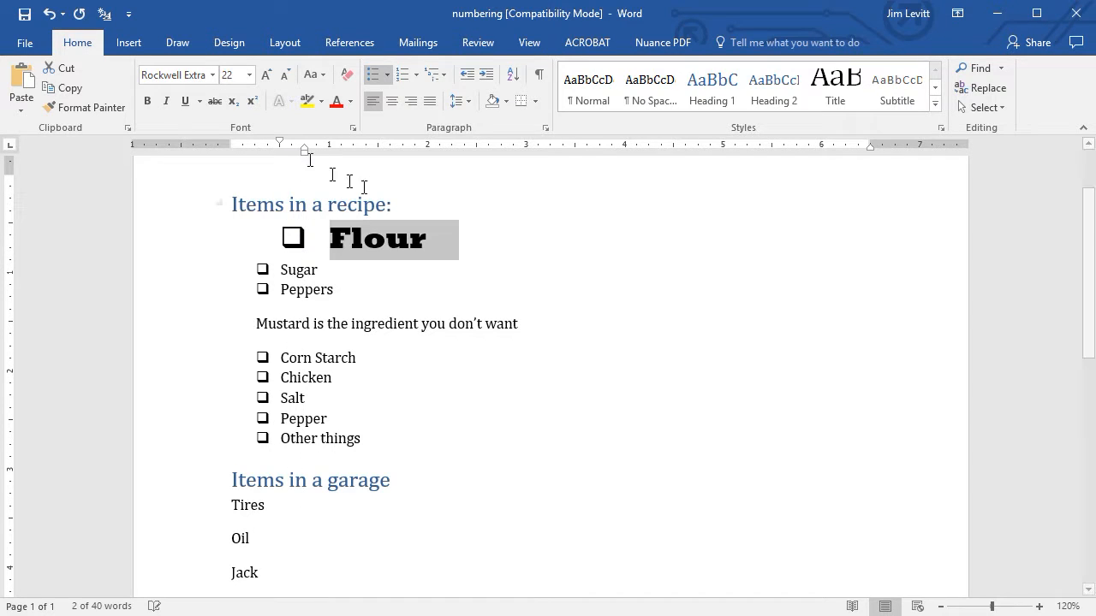